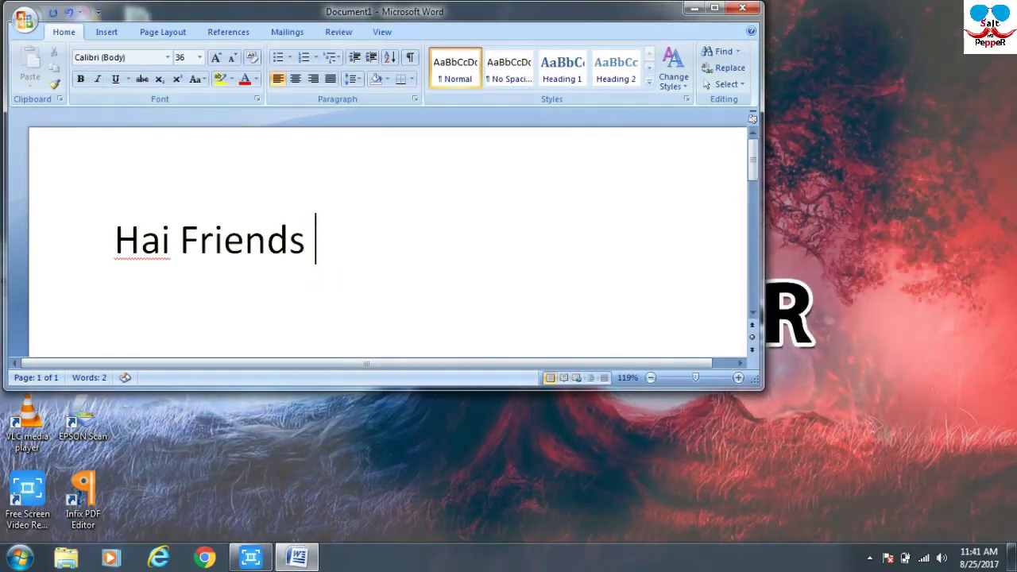
Finish the intro line 'Hai Friends Let Us See How To Create Apple ID' in Word.
text(ee H)
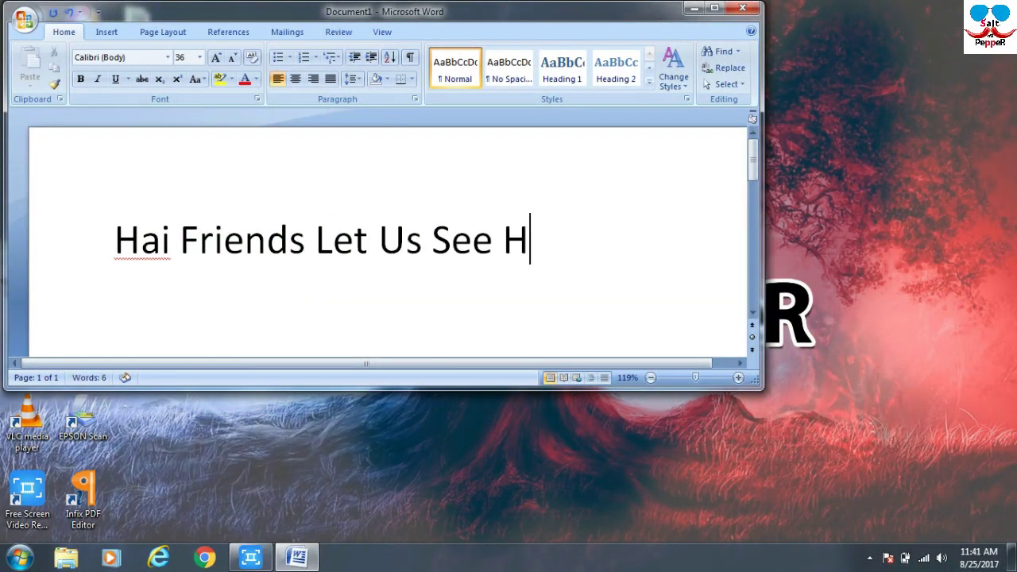
text(ow To Create App)
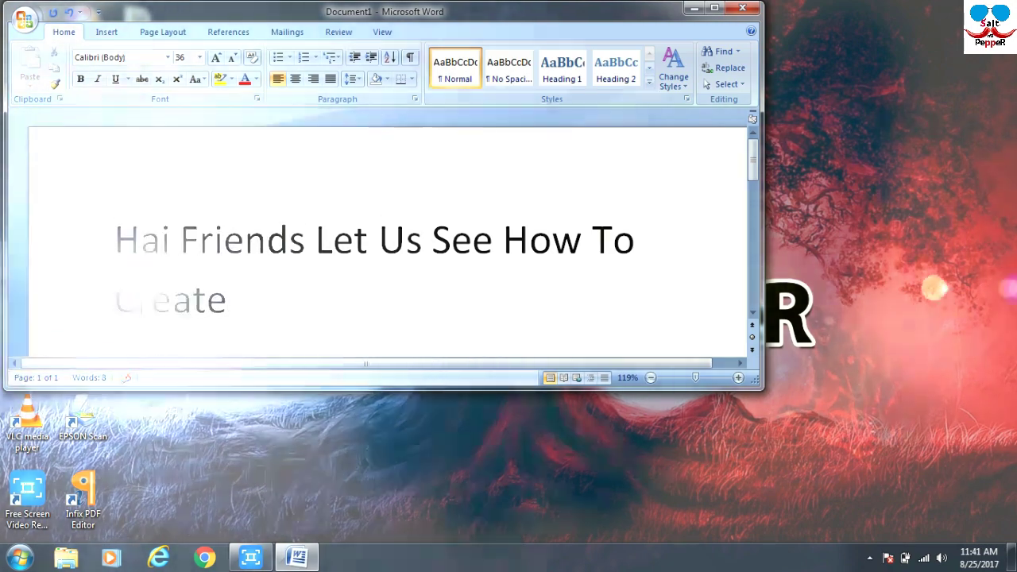
text(le ID)
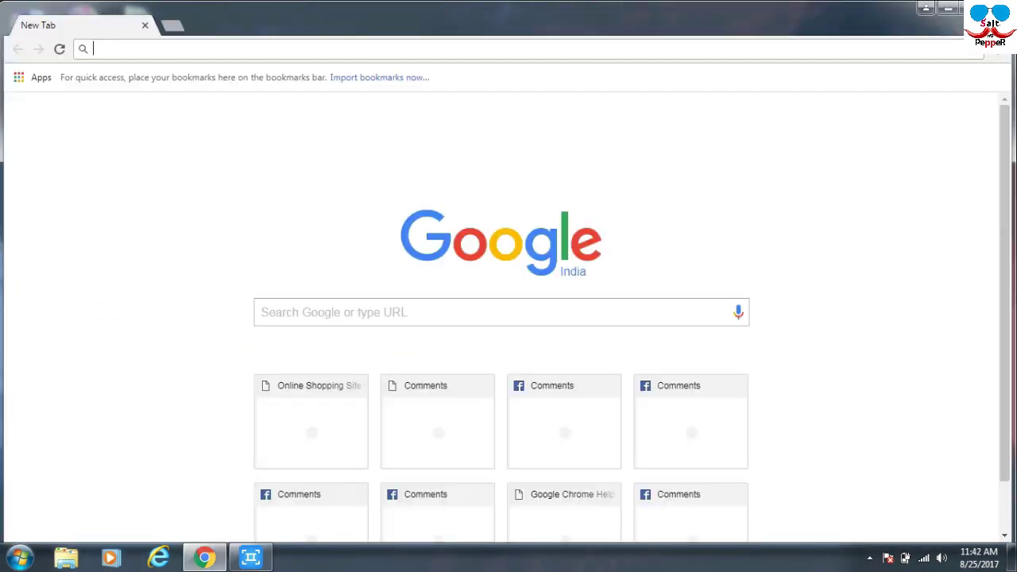
text(ww)
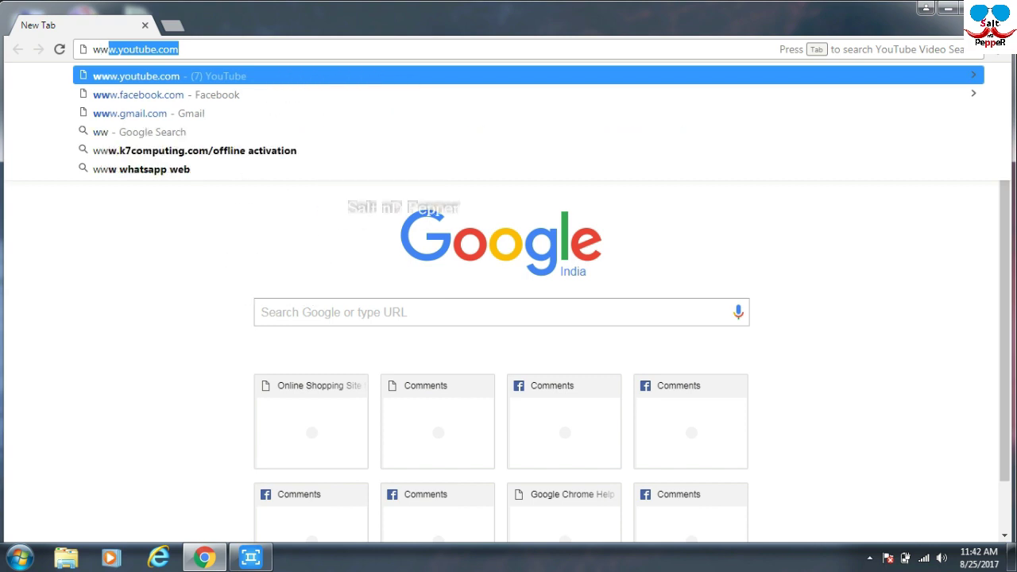
text(w.a)
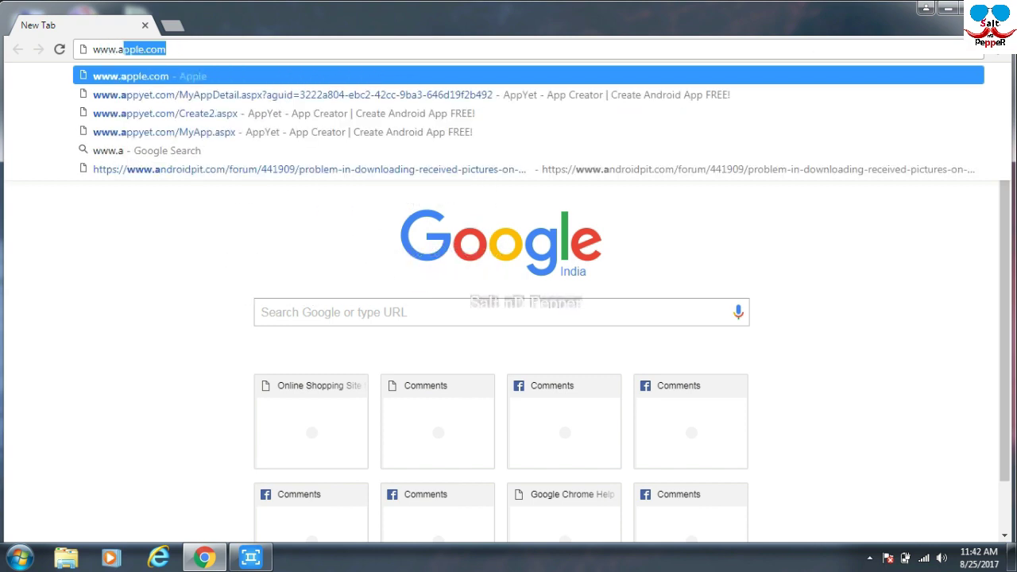
text(pple)
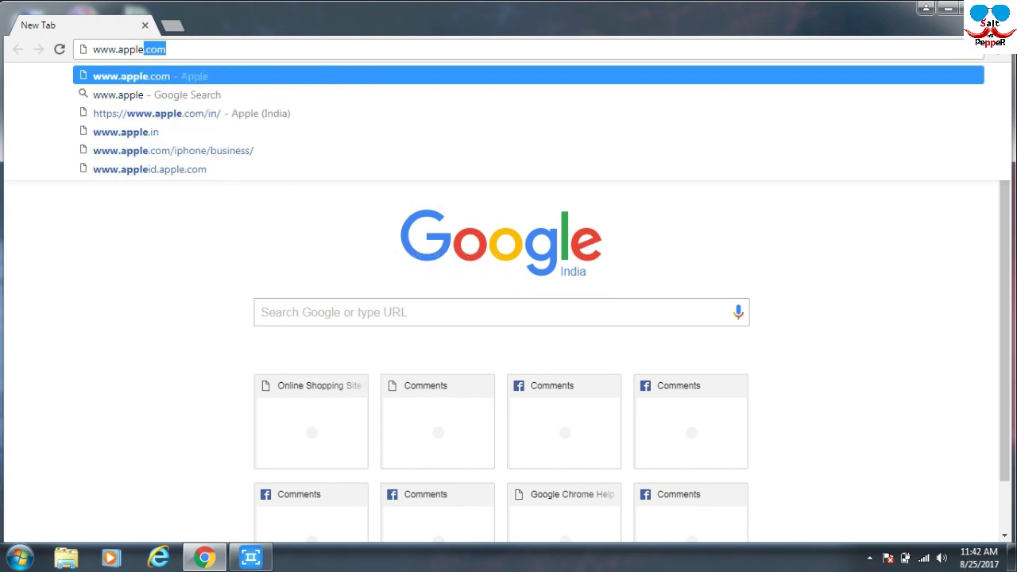
text(.com)
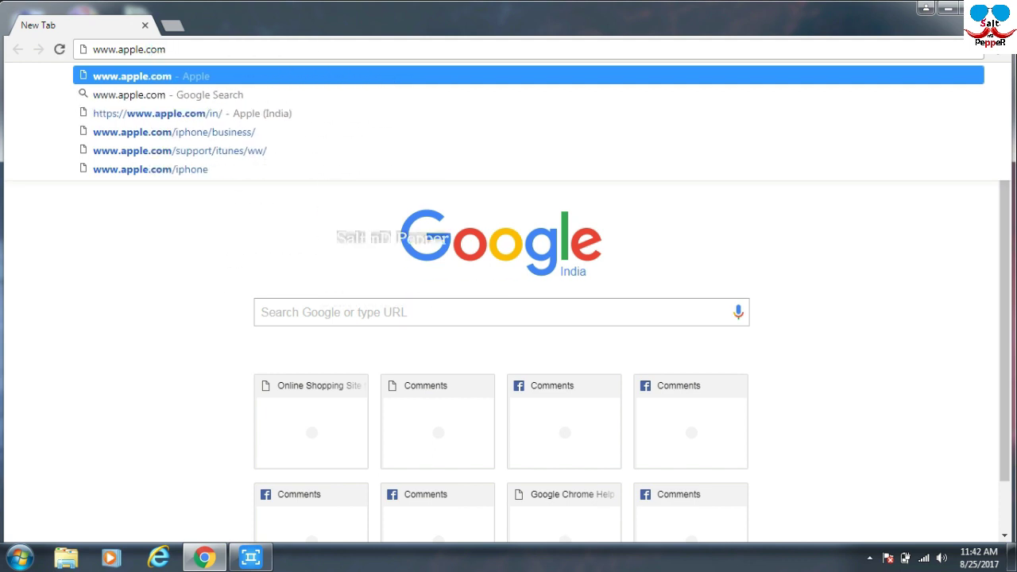
key(Return)
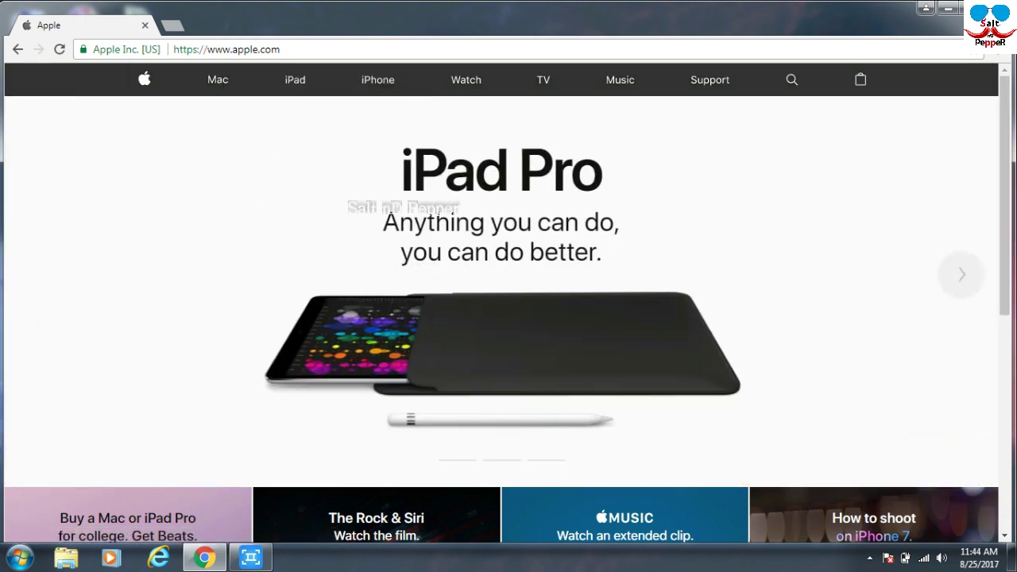
Scroll to the apple.com footer and follow Manage Your Apple ID to the account creation form.
scroll(509, 302, down, 3)
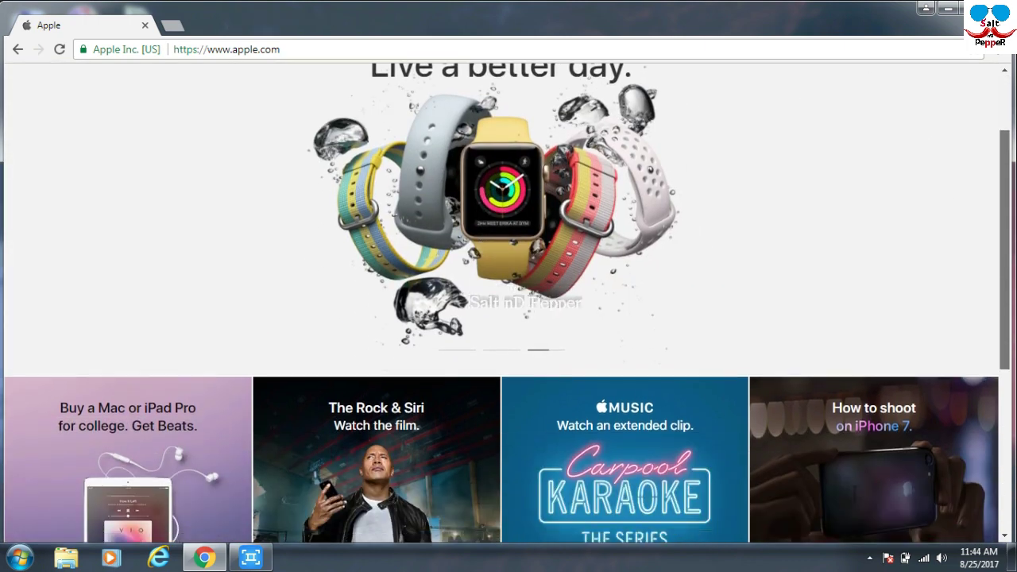
scroll(509, 302, down, 3)
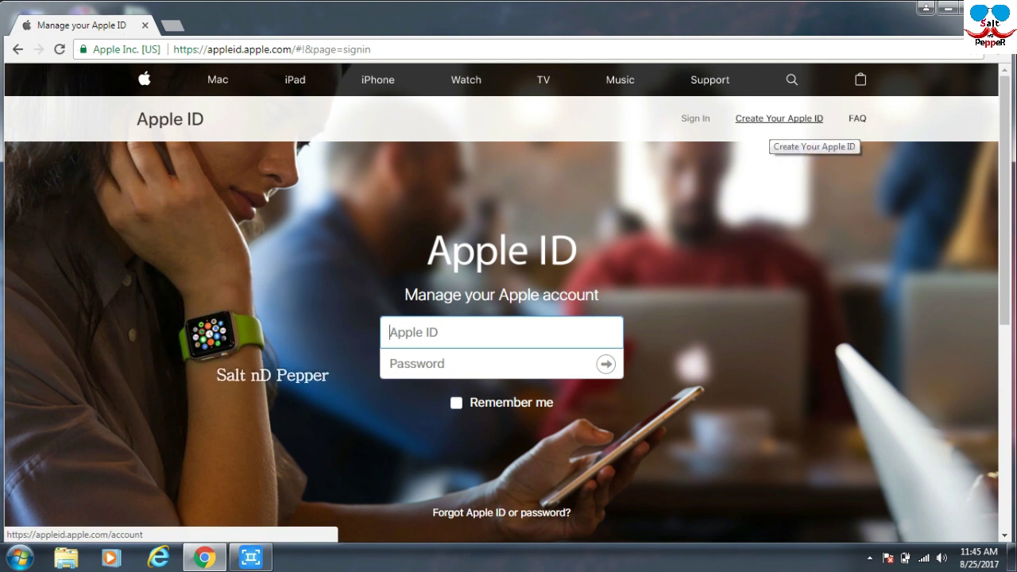
click(779, 120)
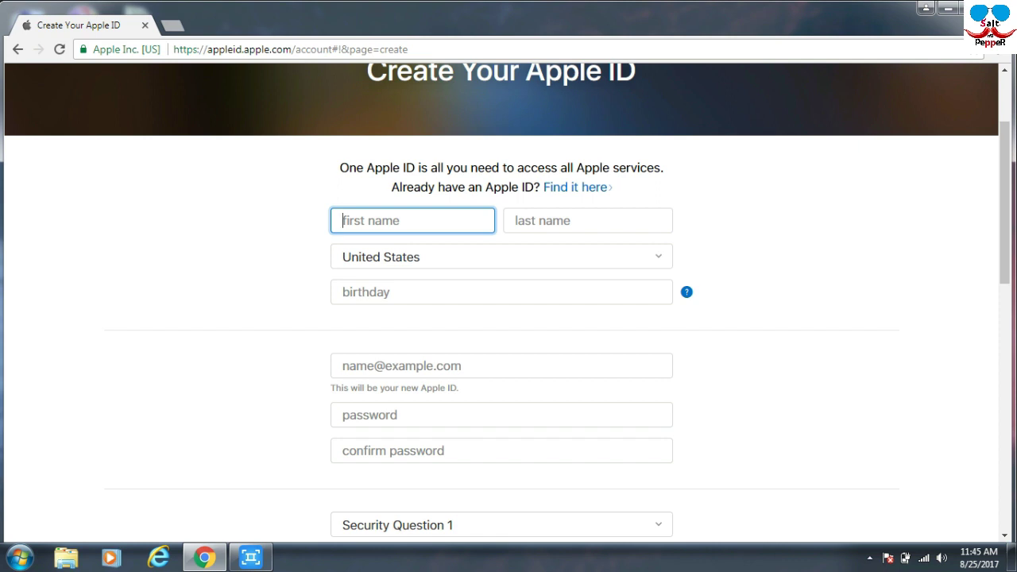
Enter the user's last name in the Create Your Apple ID form.
scroll(508, 302, down, 7)
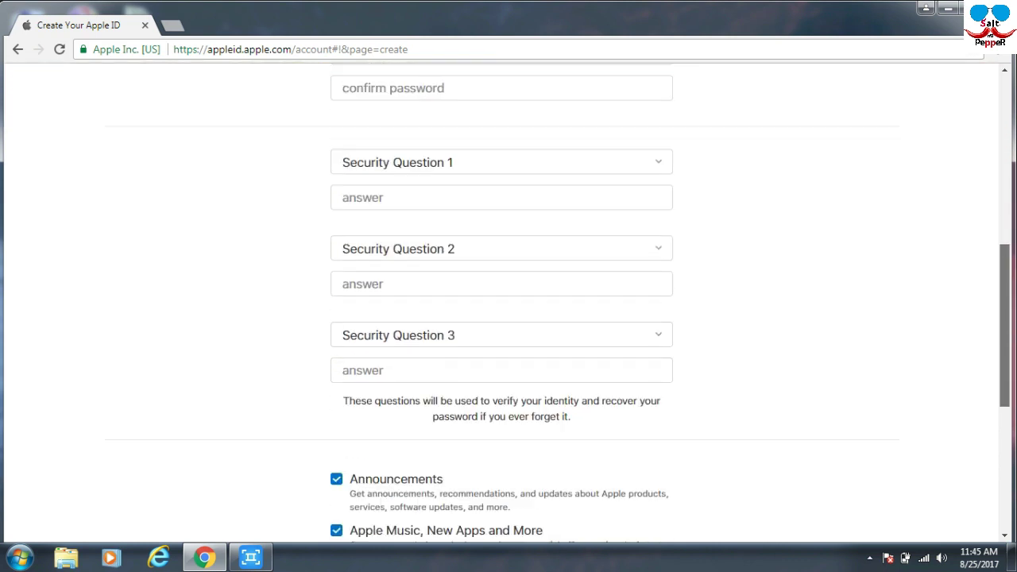
scroll(508, 301, up, 7)
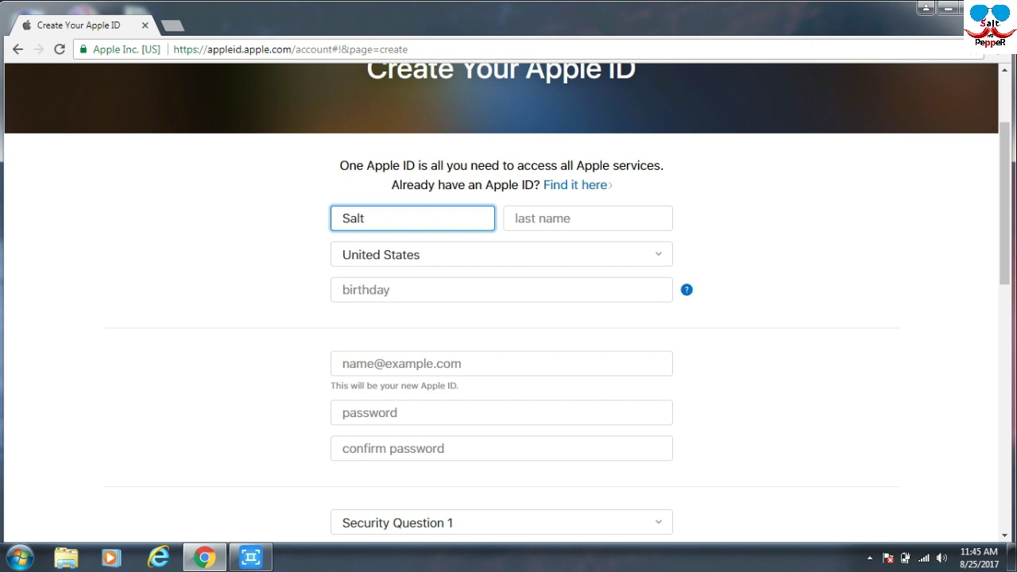
click(588, 218)
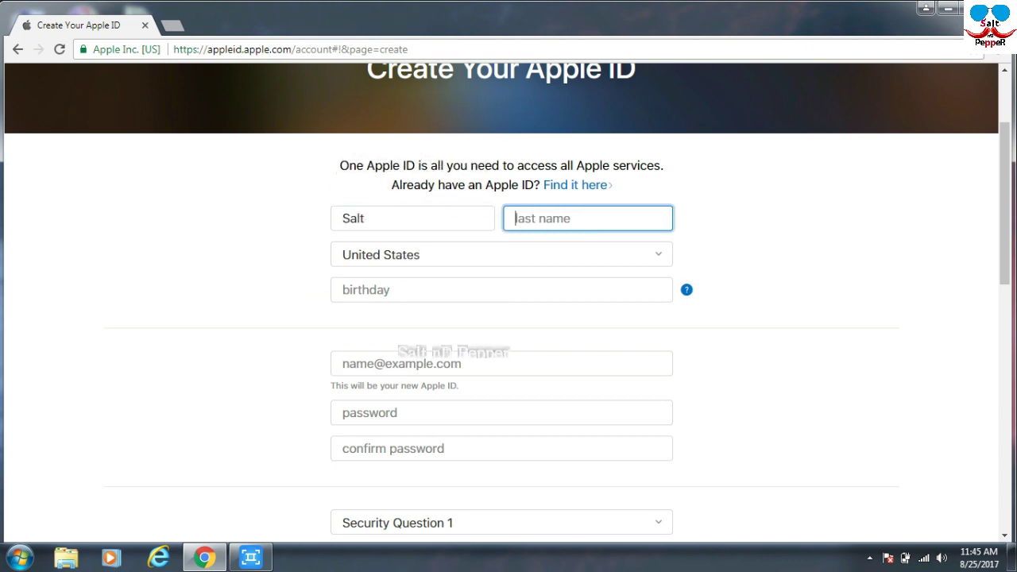
text(Pe)
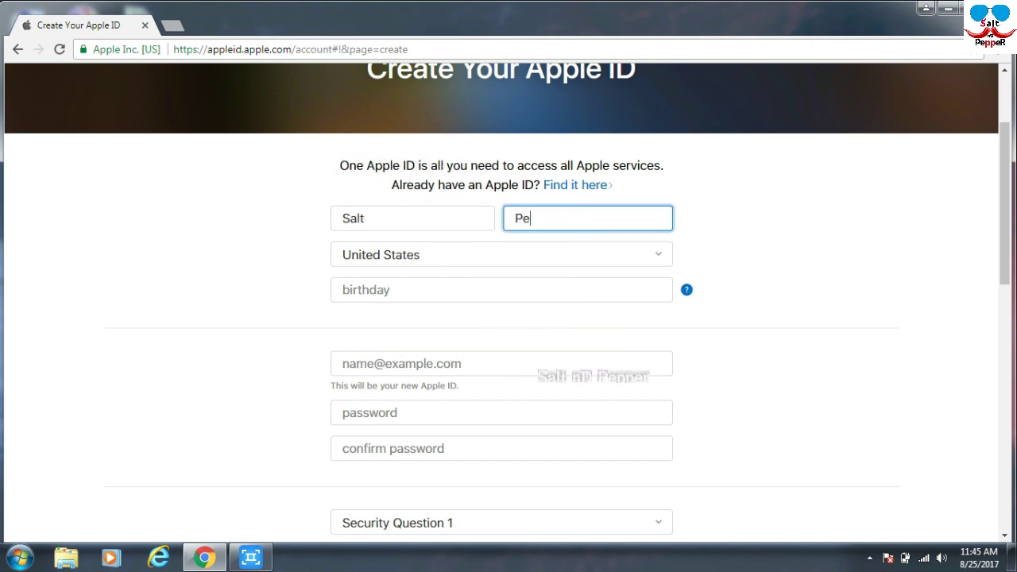
text(pper)
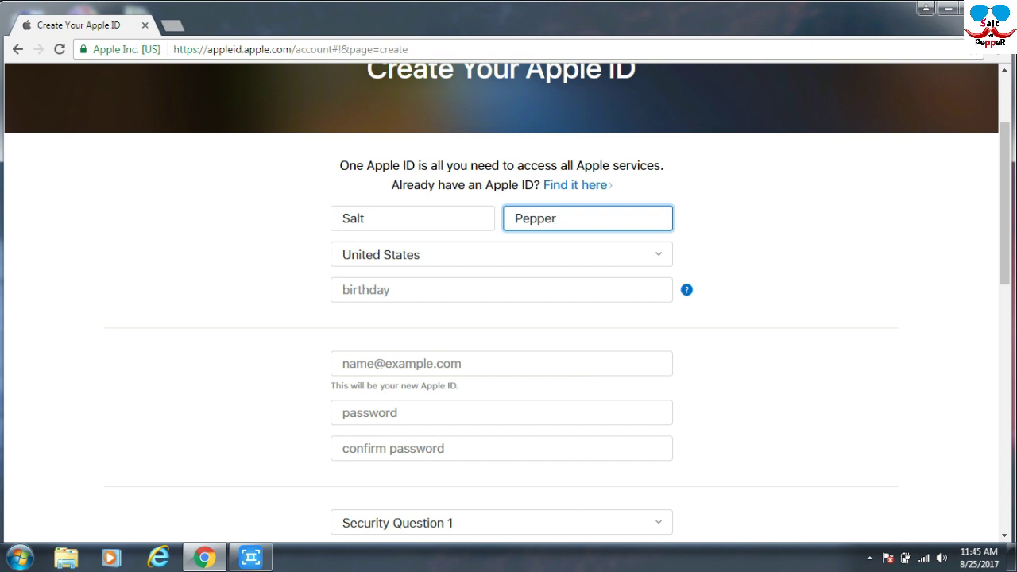
Set the country to India and fill in the birth date.
click(501, 254)
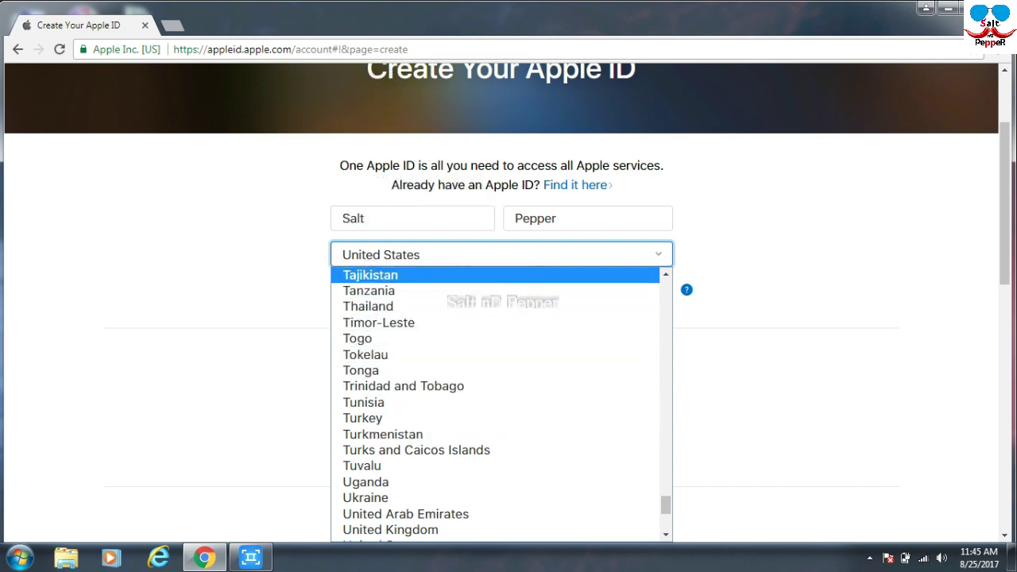
key(i)
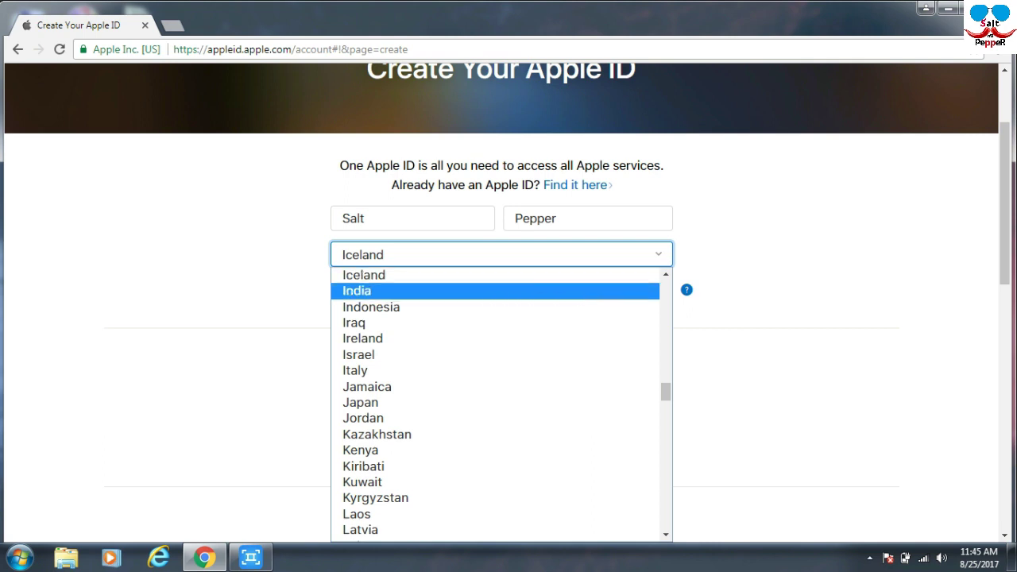
key(Return)
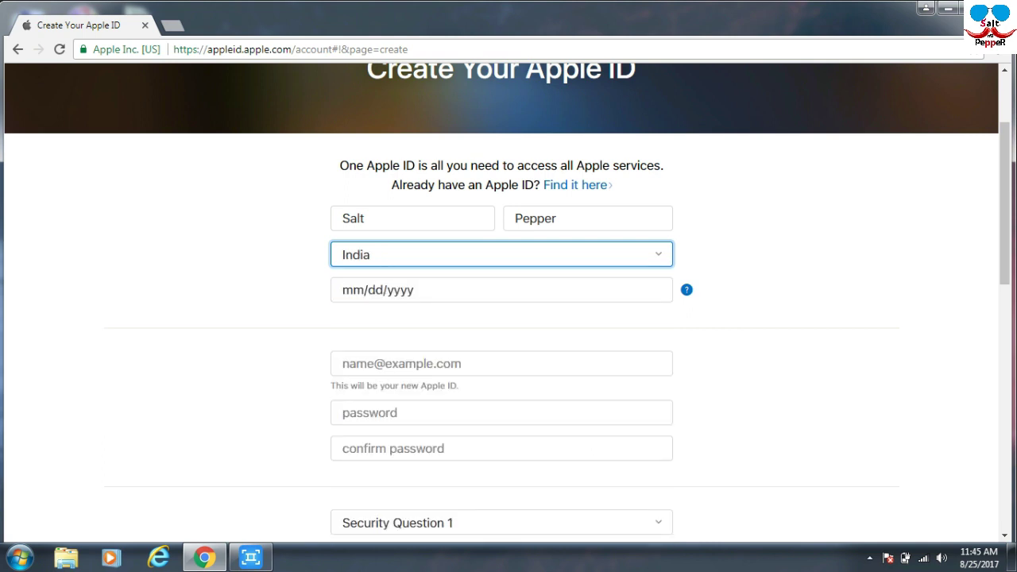
click(500, 290)
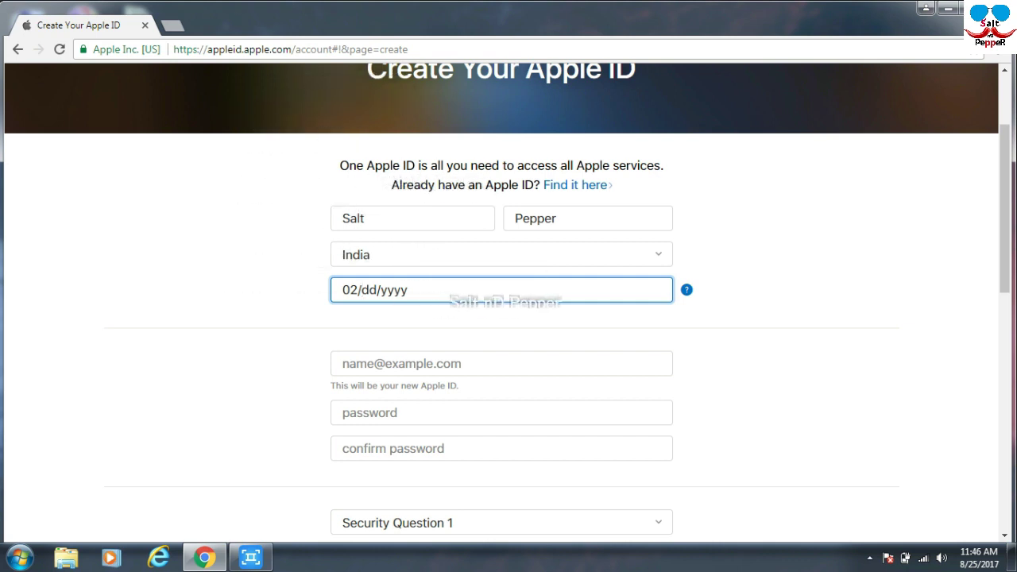
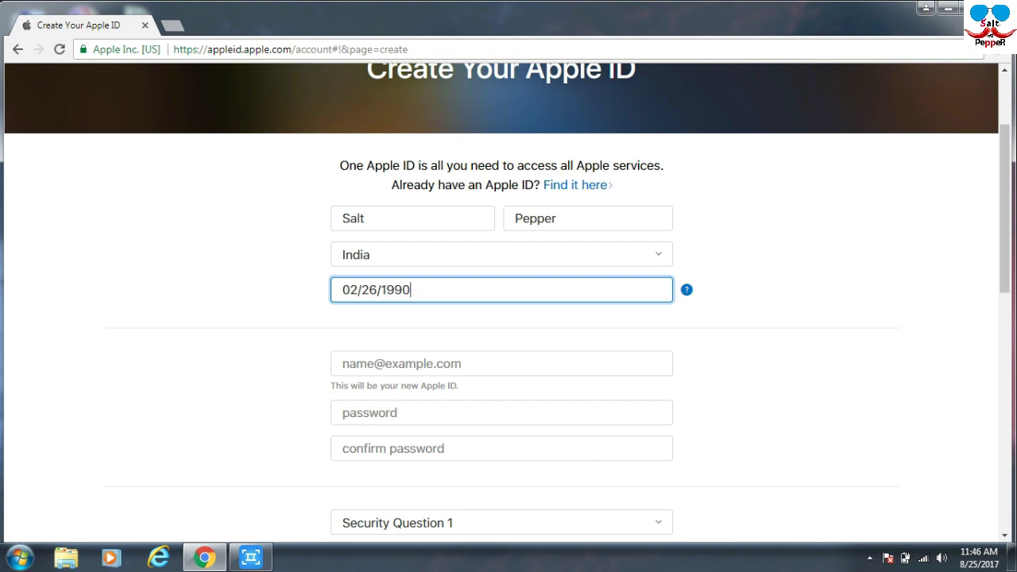
Enter the user's Gmail address as the new Apple ID, correcting its ending.
click(343, 364)
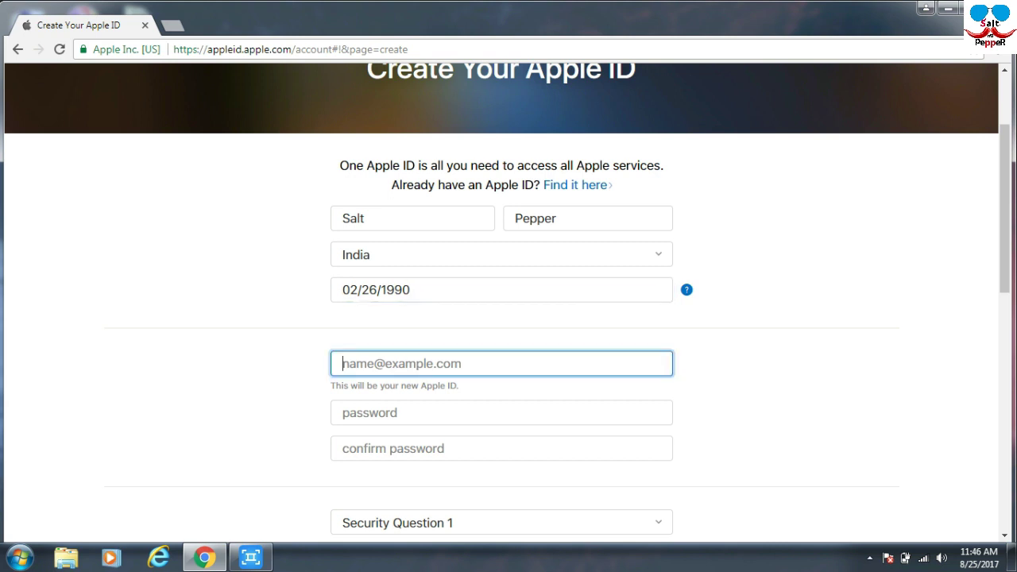
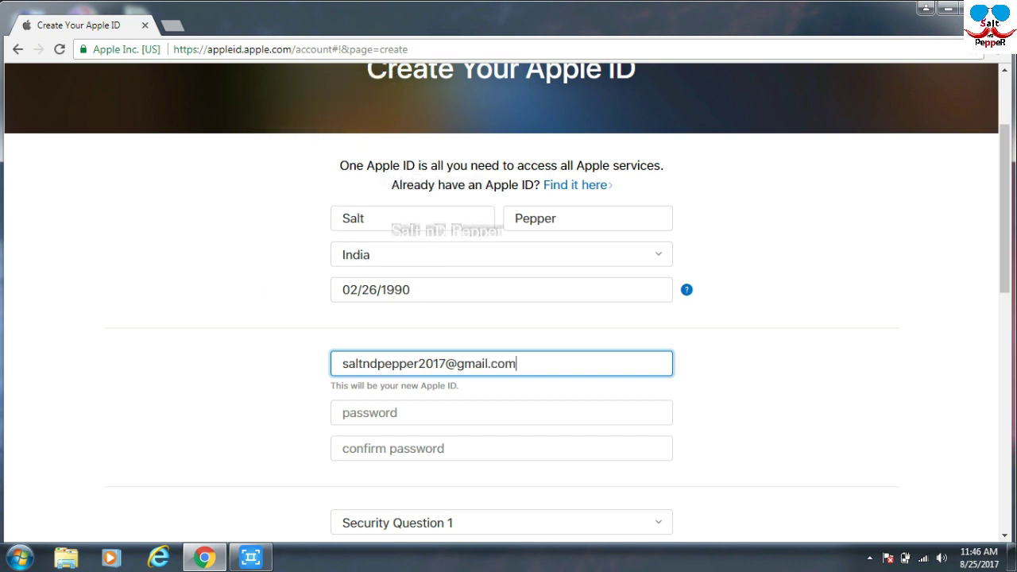
key(shift+Left)
key(shift+Left)
key(shift+Left)
key(shift+Left)
key(shift+Left)
key(shift+Left)
key(shift+Left)
key(shift+Left)
key(shift+Left)
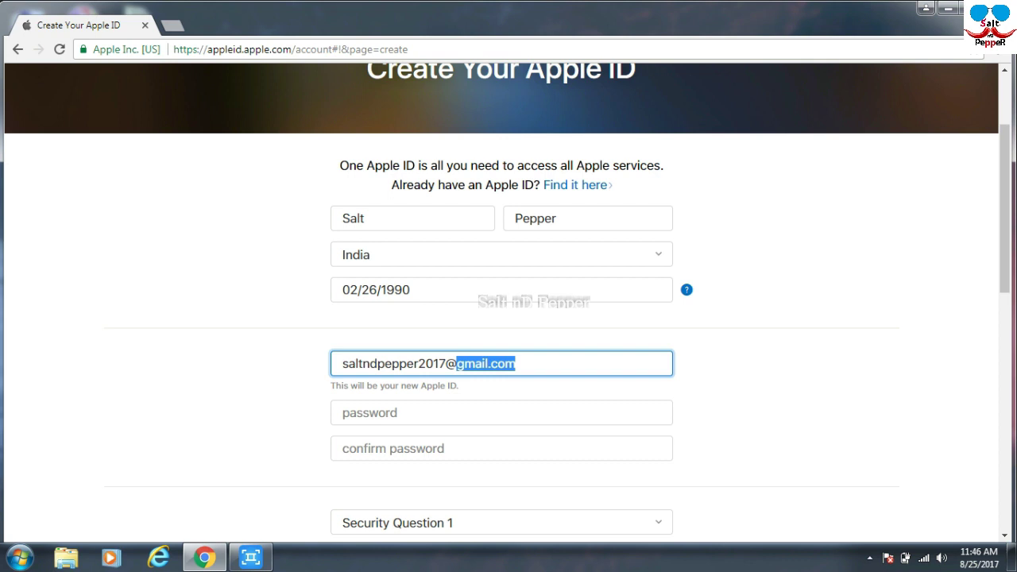
text(y)
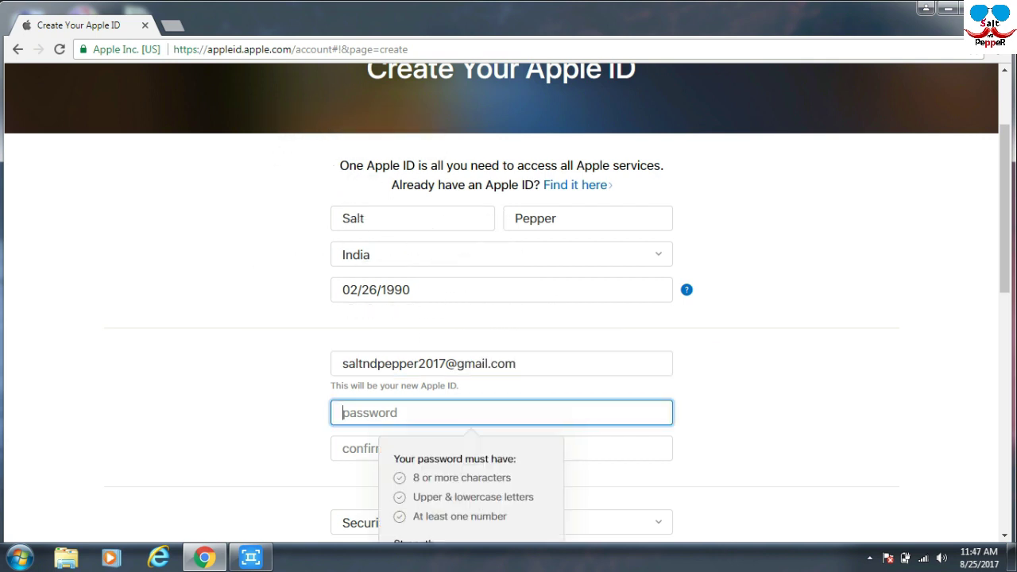
Paste a password meeting all three Apple ID requirements into the password field.
scroll(508, 302, down, 3)
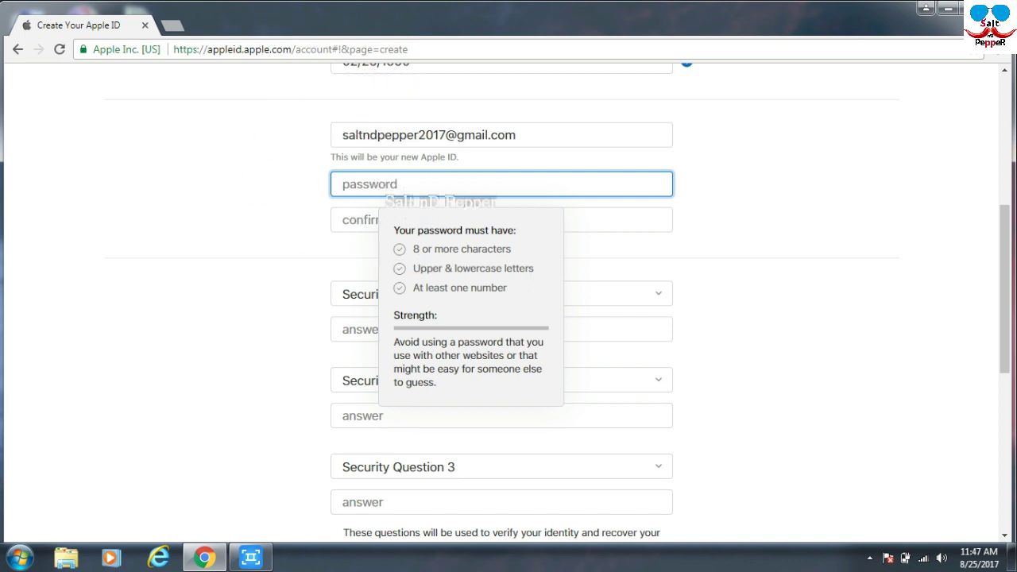
key(ctrl+v)
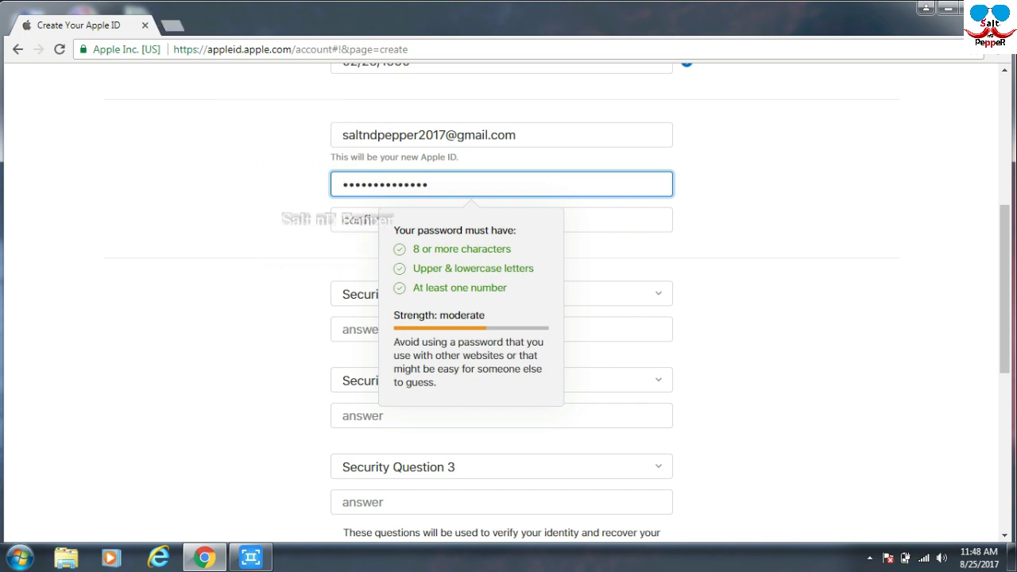
click(502, 221)
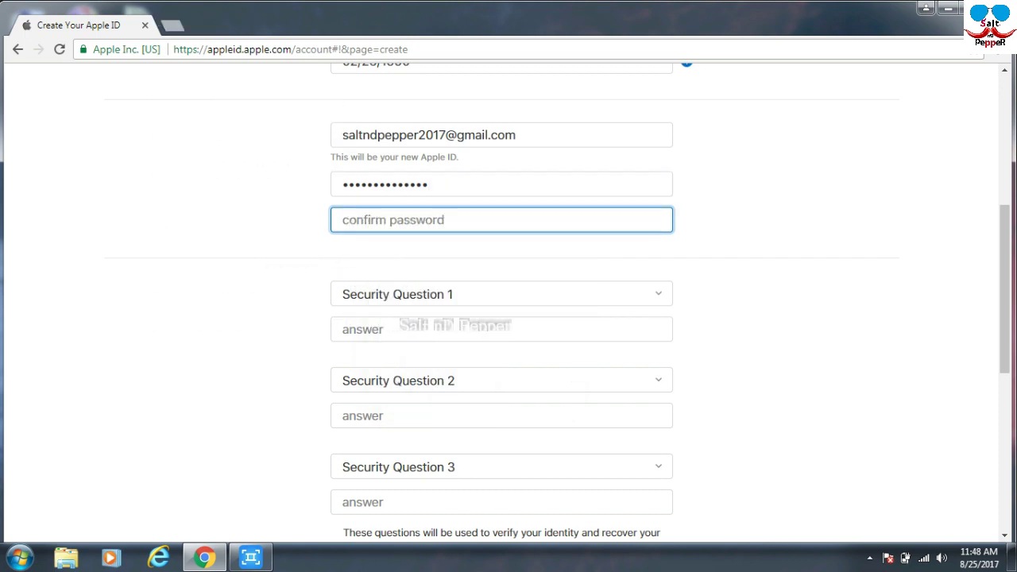
Repeat the same password in the Confirm password field.
text(••)
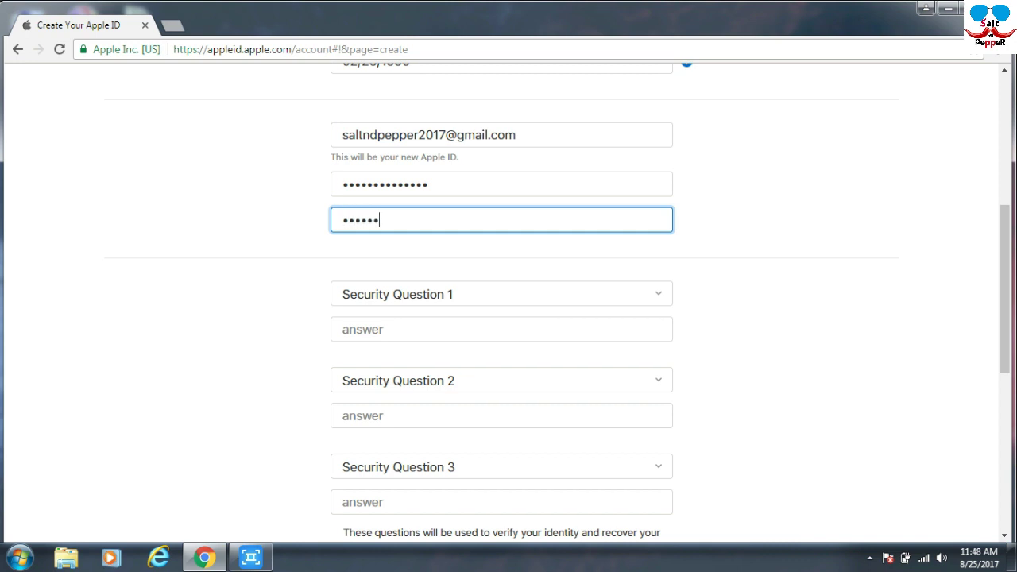
text(••••••••••)
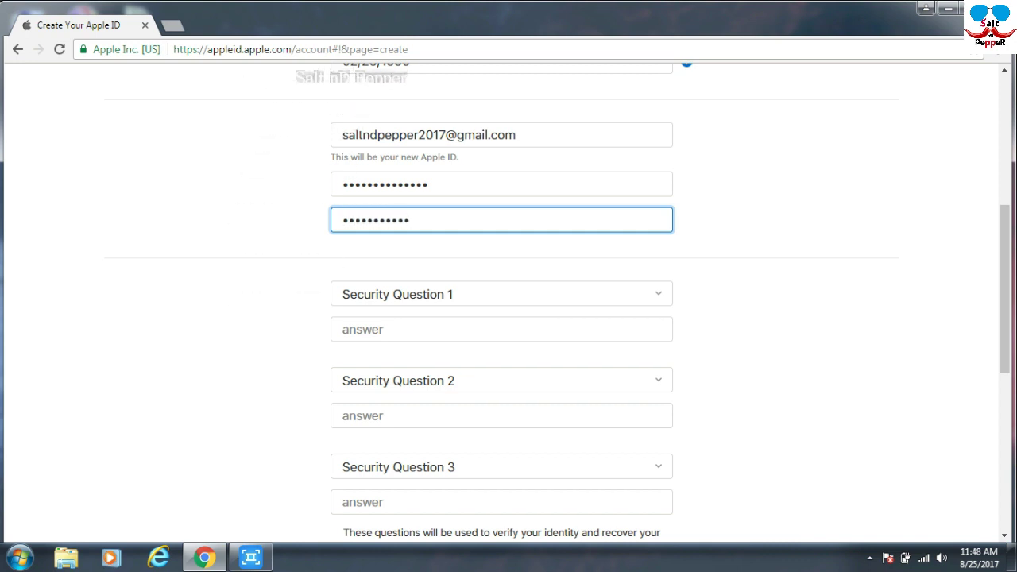
text(••)
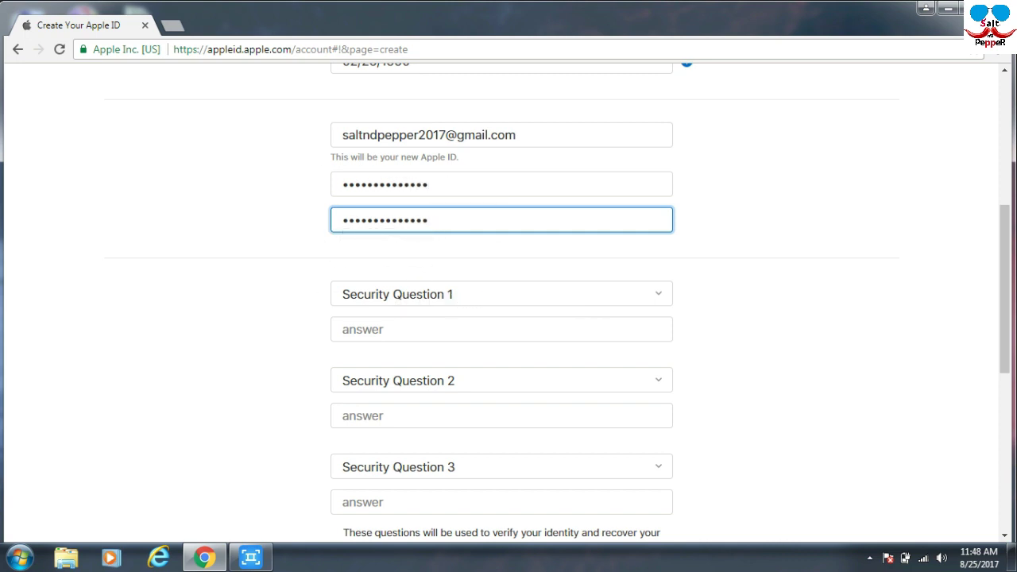
click(502, 294)
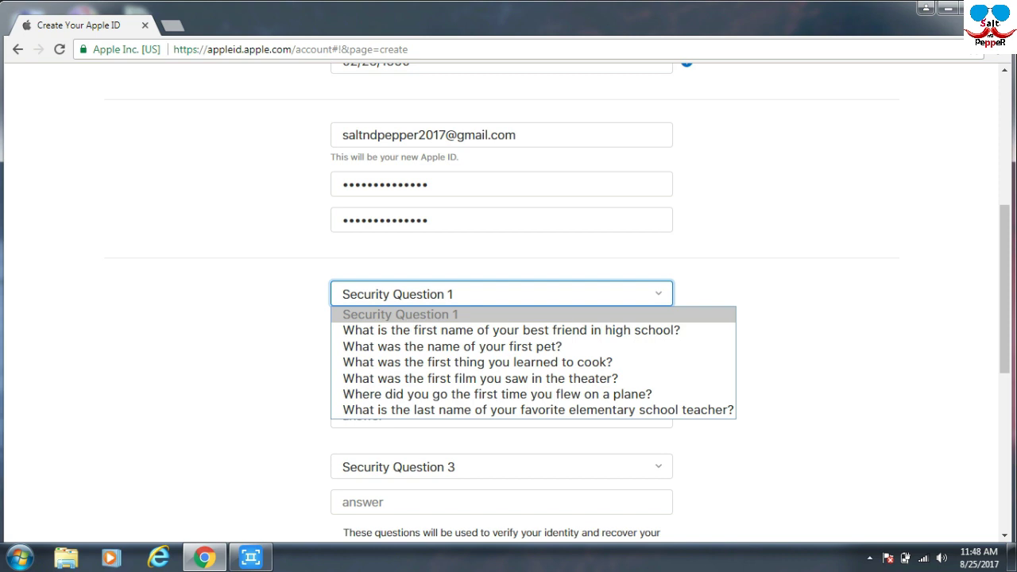
Pick the best high-school friend question for Security Question 1 and answer it.
key(Down)
key(Down)
key(Down)
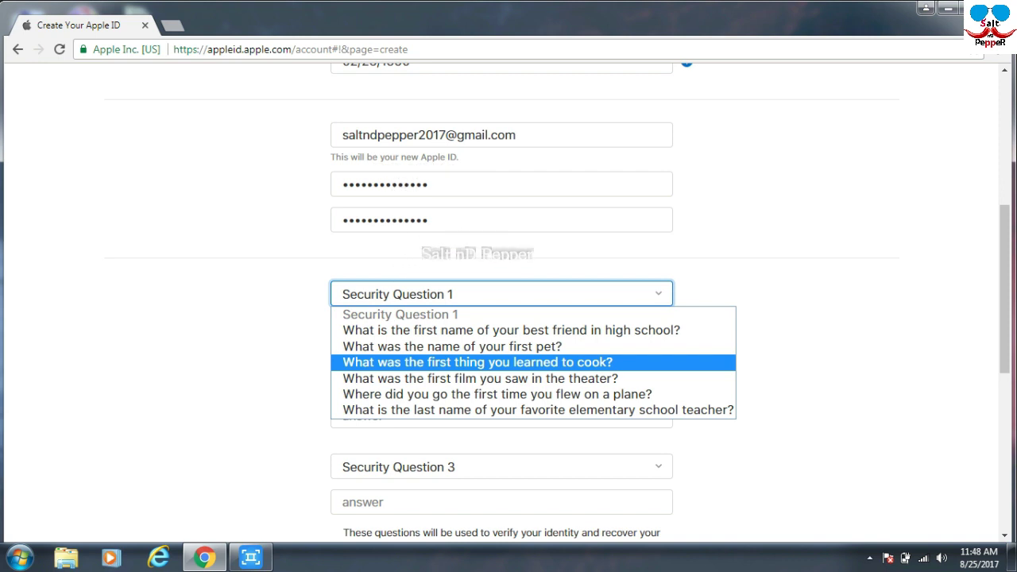
key(Down)
key(Up)
key(Up)
key(Up)
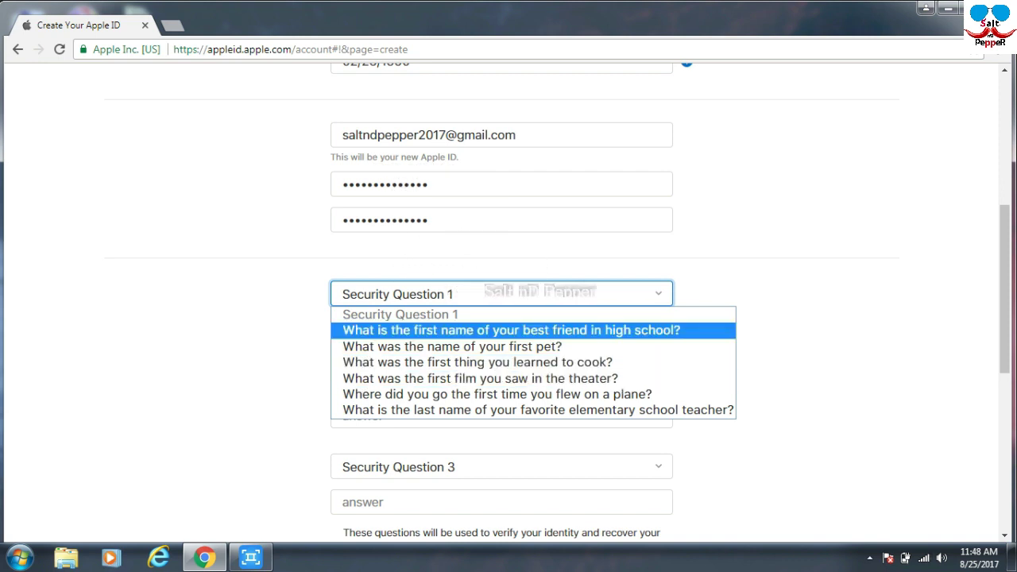
key(Return)
click(501, 329)
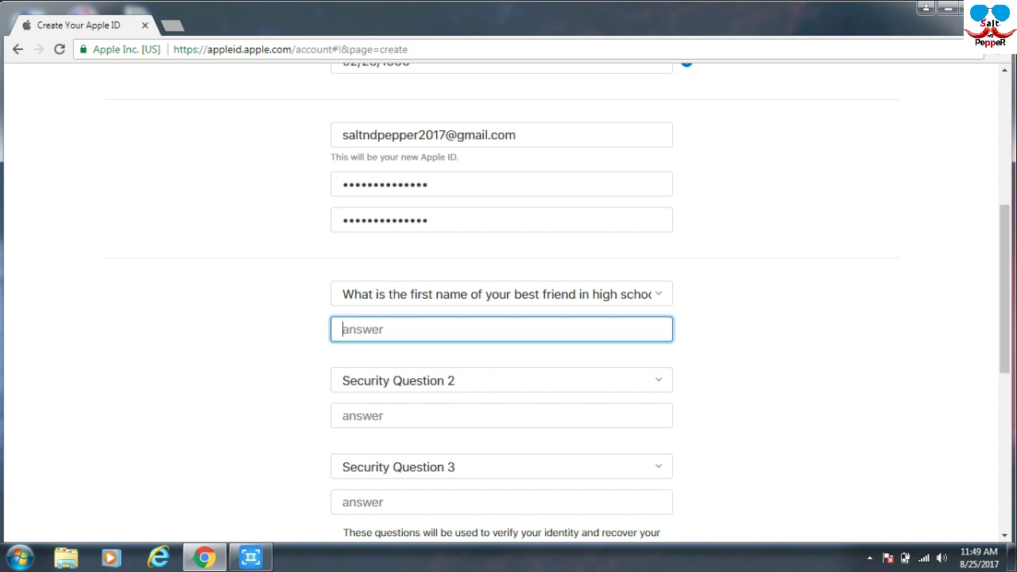
text(Oba)
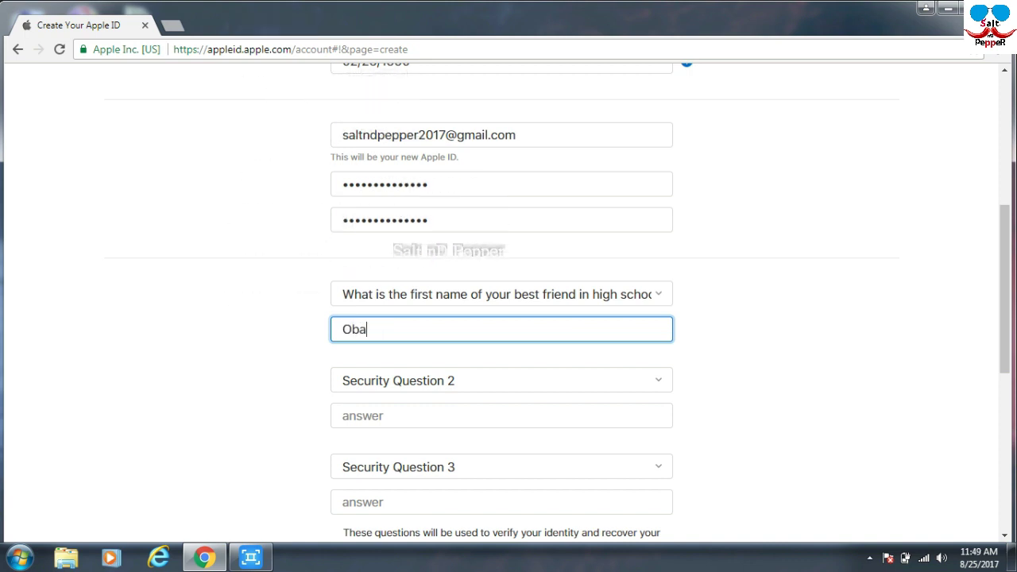
text(ma)
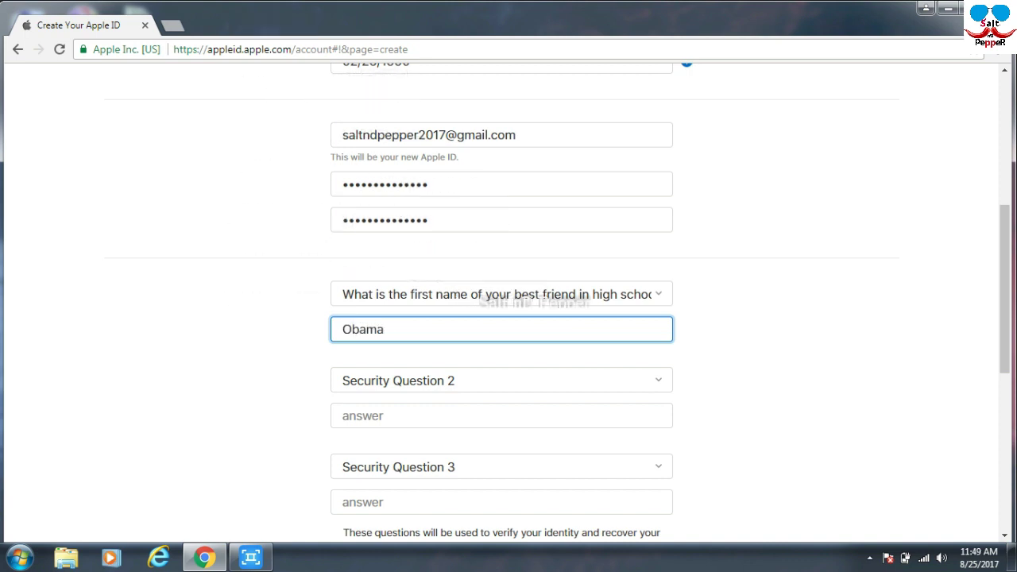
Pick the dream job question for Security Question 2 and answer it.
click(502, 381)
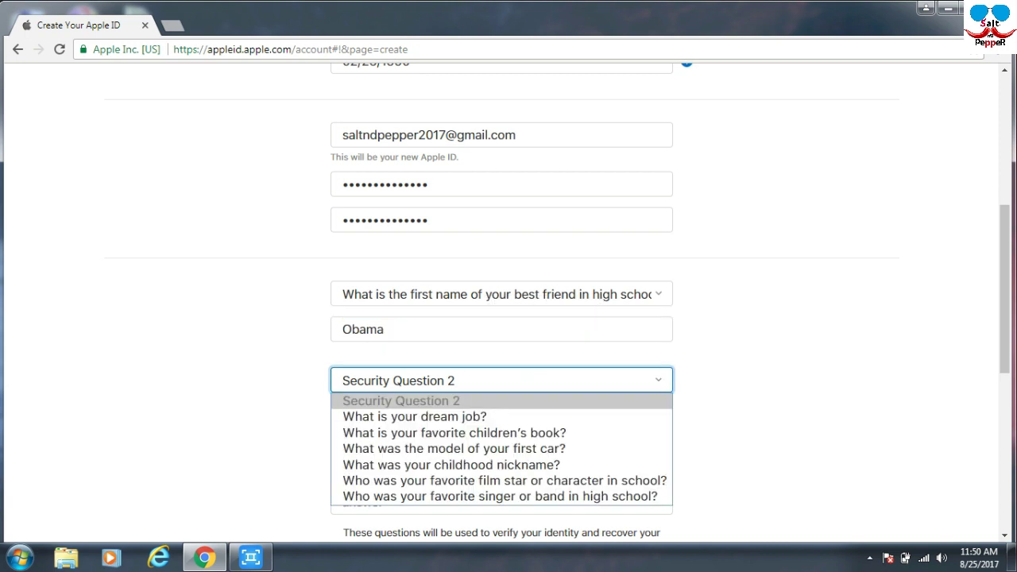
key(Return)
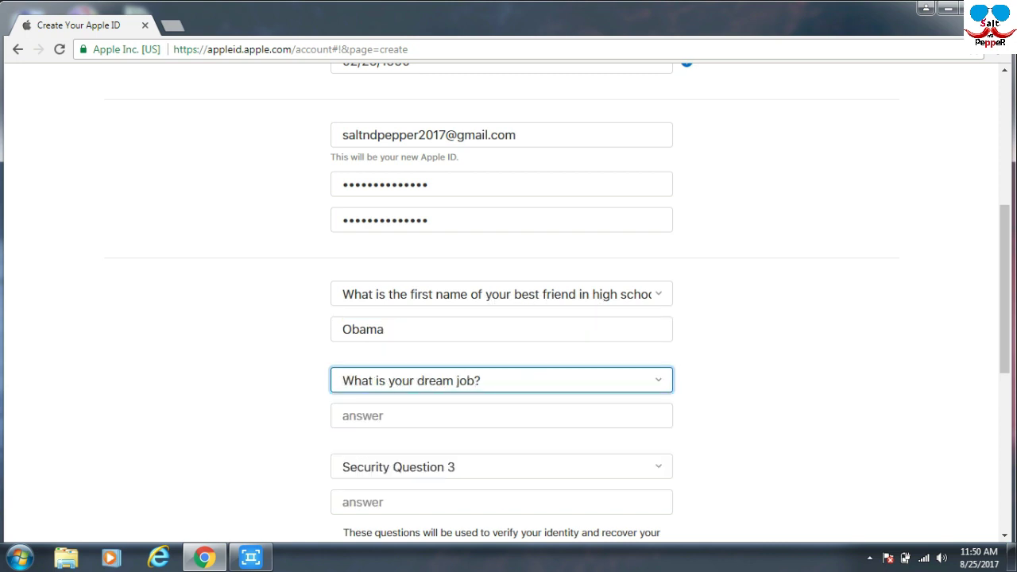
key(Tab)
text(Software)
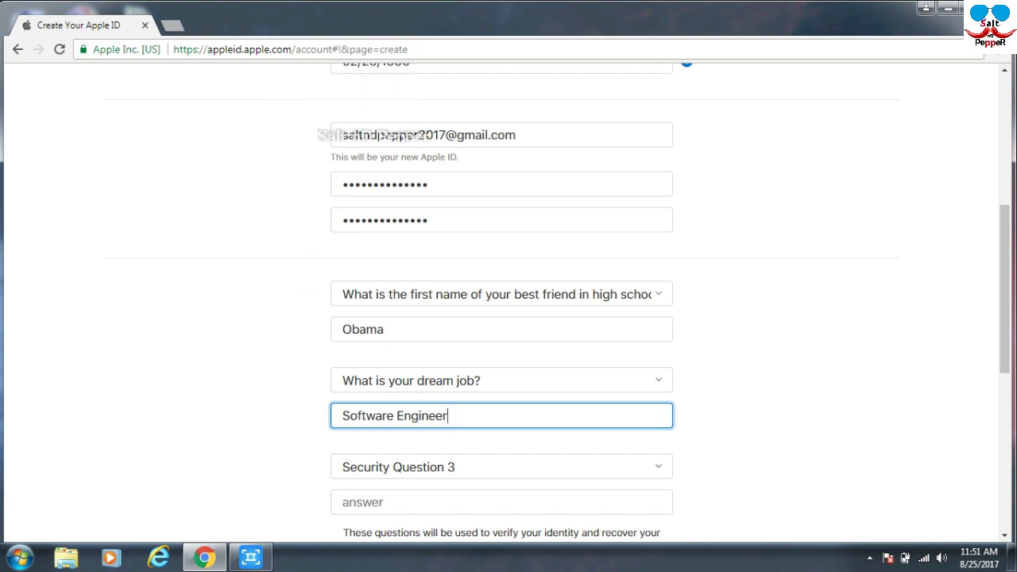
scroll(508, 302, down, 1)
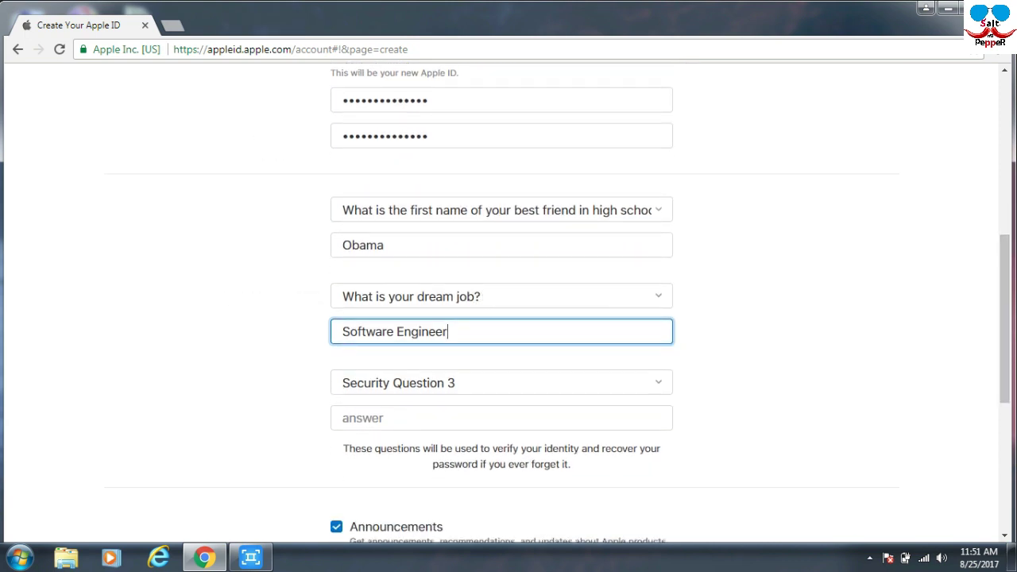
click(502, 391)
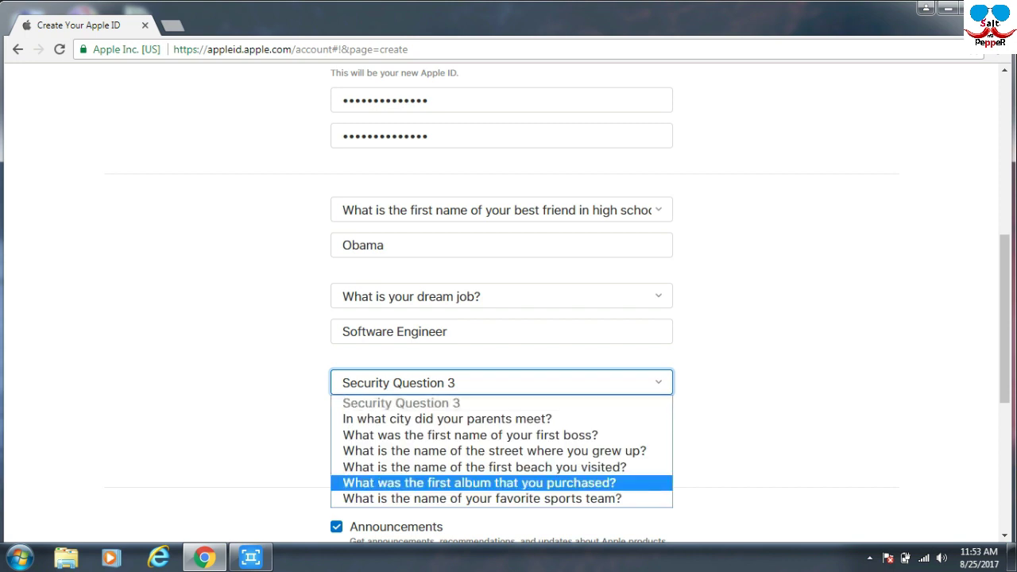
Pick the favorite sports team question for Security Question 3 and enter an answer.
key(Down)
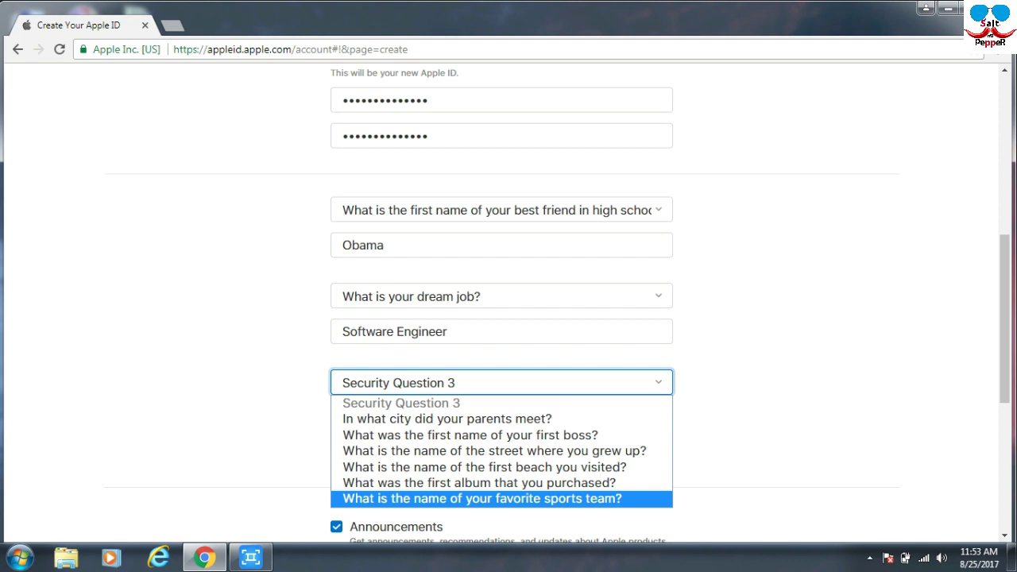
key(Return)
click(501, 418)
text(xxx)
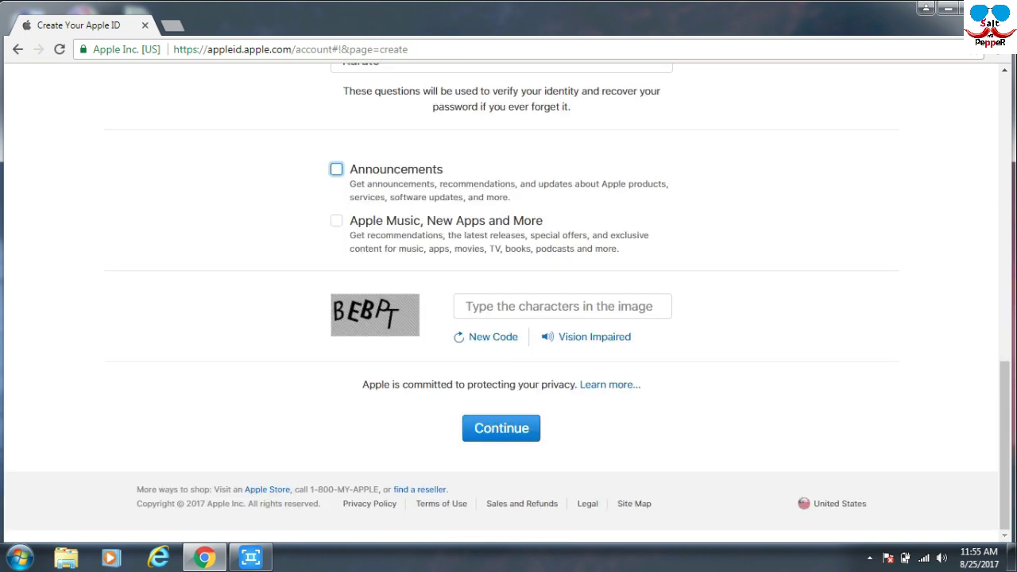
Enter the captcha characters LEBKJ and submit the Apple ID form.
click(563, 306)
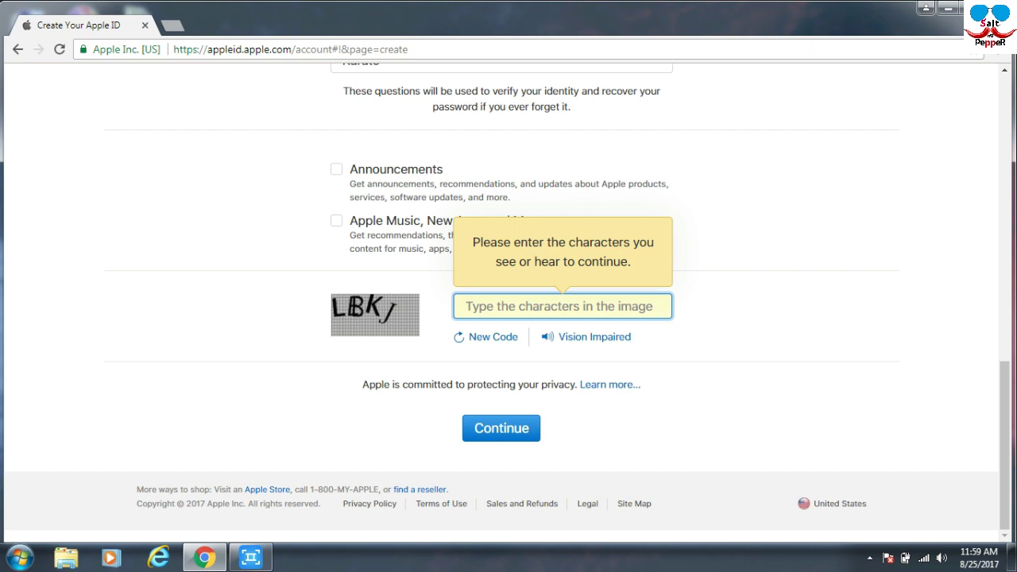
text(L)
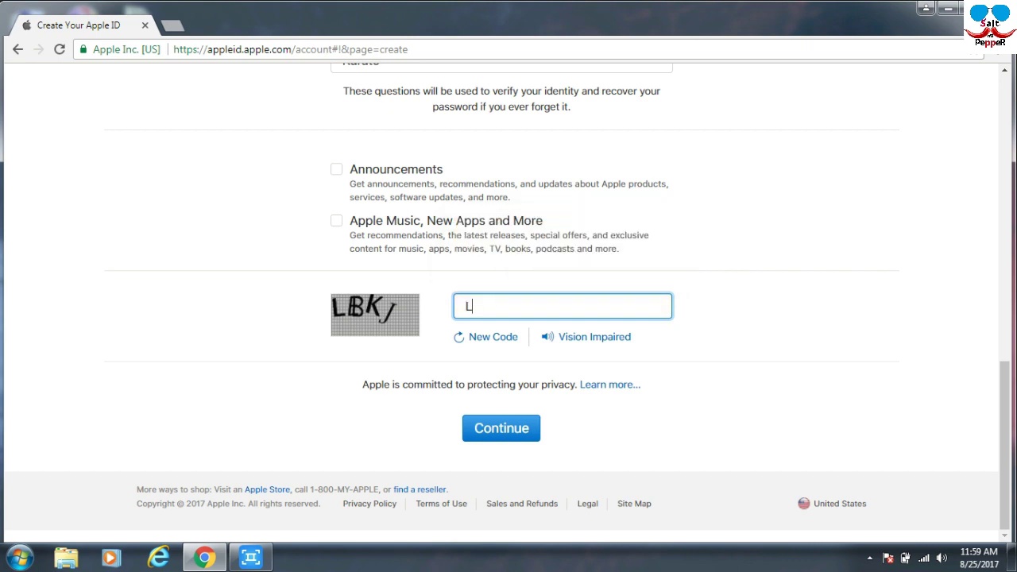
text(EBKJ)
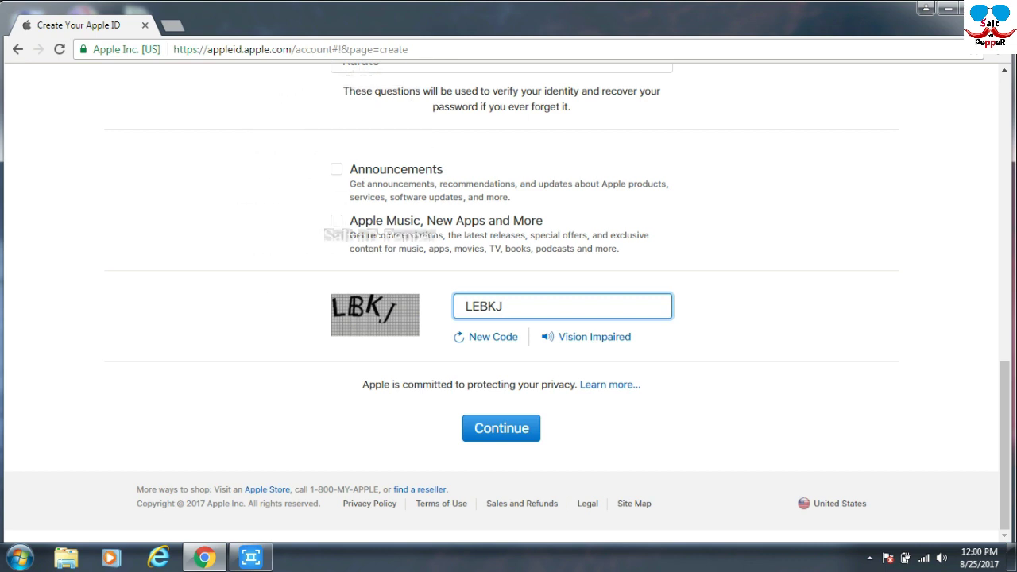
key(Return)
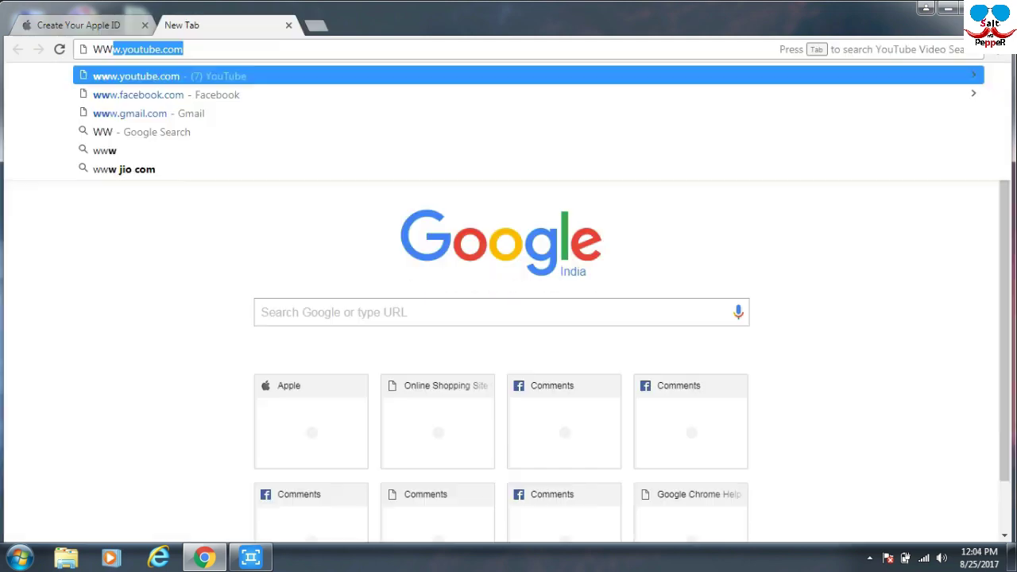
text(WWW)
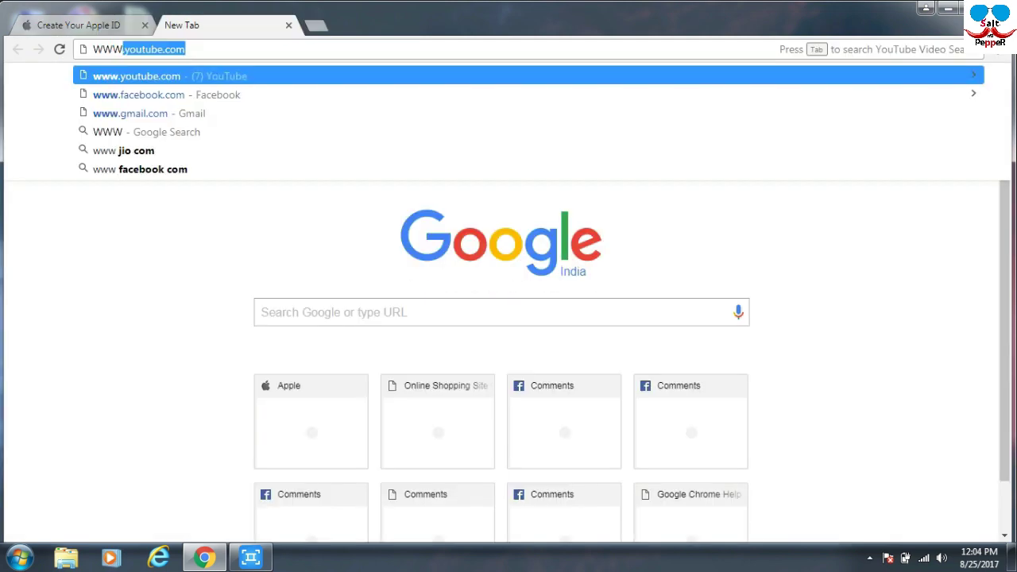
text(.GMA)
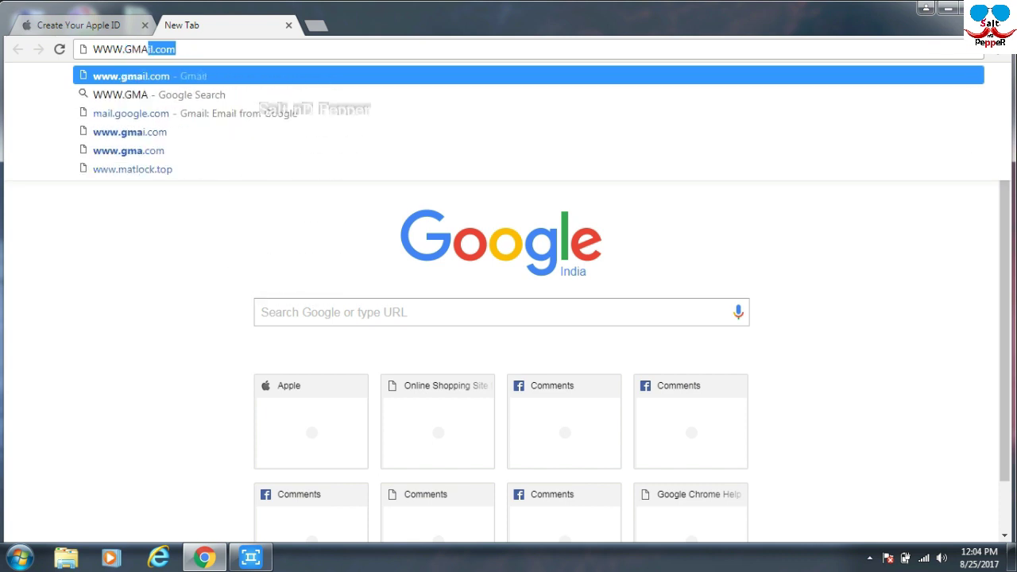
text(IL.)
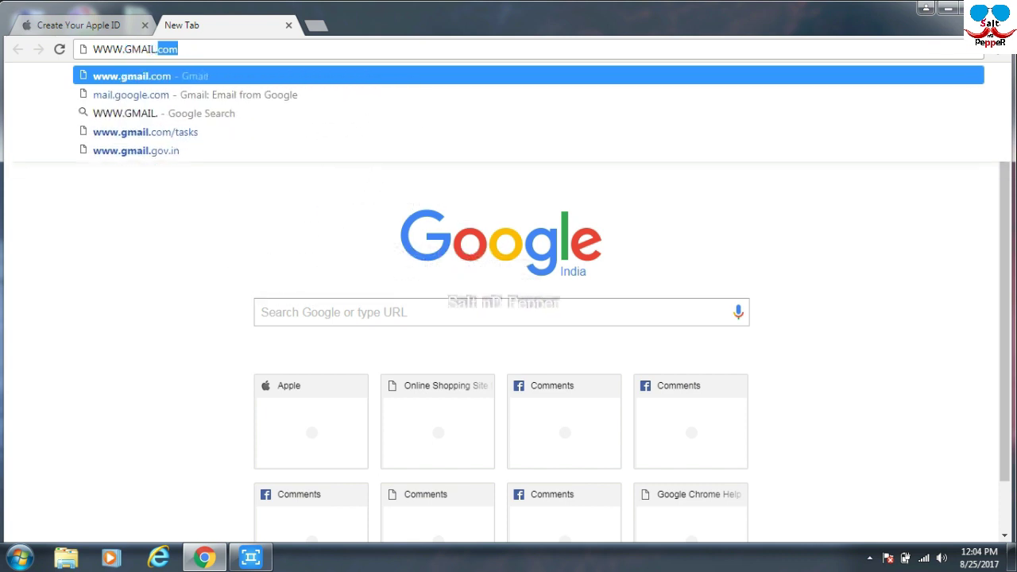
text(COM)
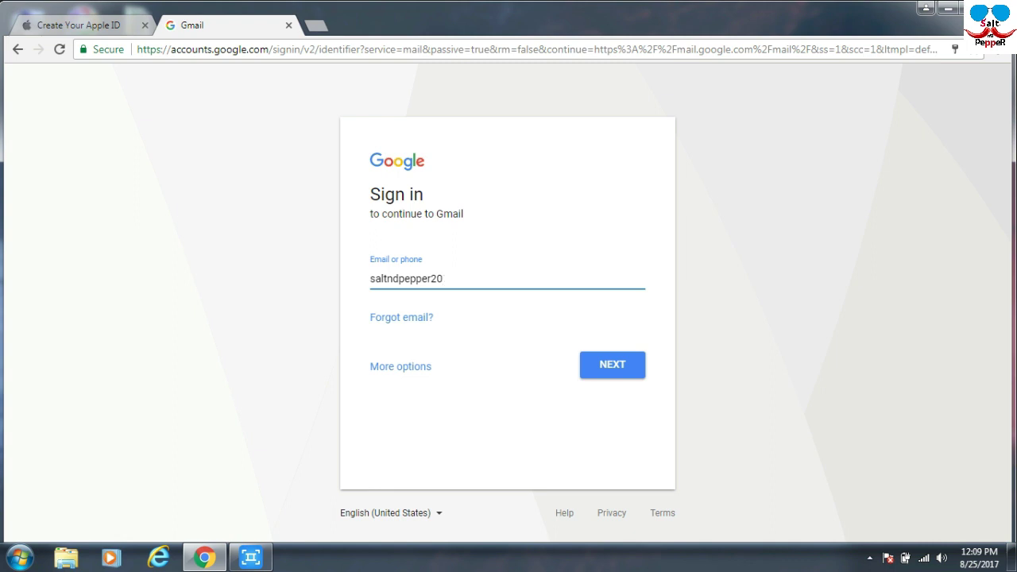
Begin entering the account's Gmail address on the Google sign-in page.
text(017@g)
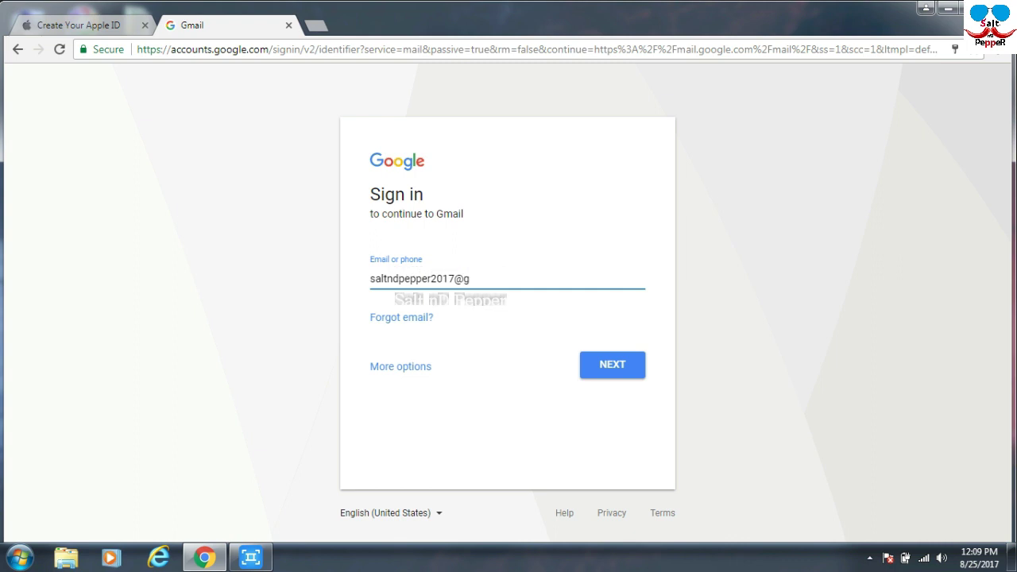
Correct the email address, submit it, then paste the account password to sign in.
key(BackSpace)
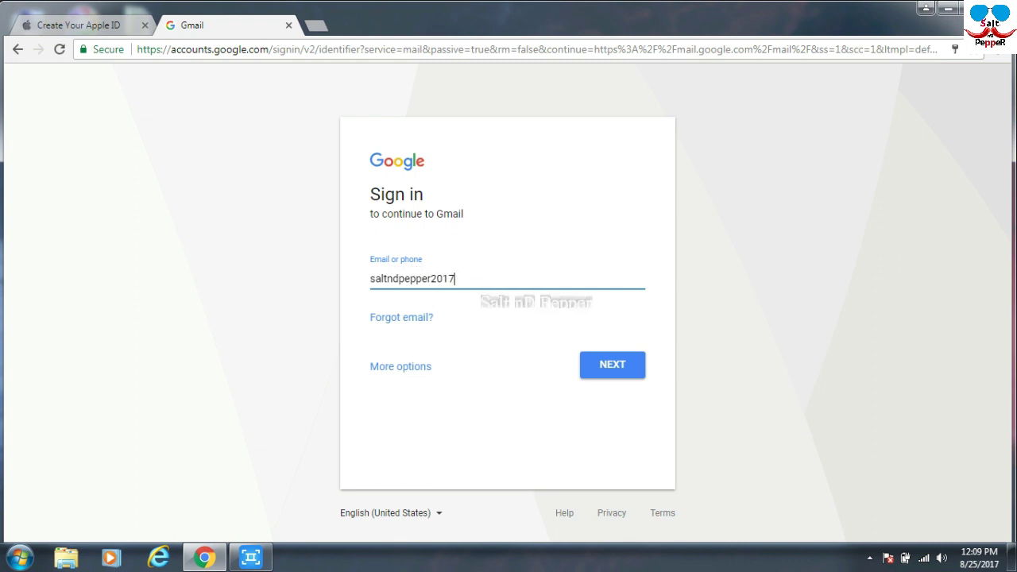
key(Return)
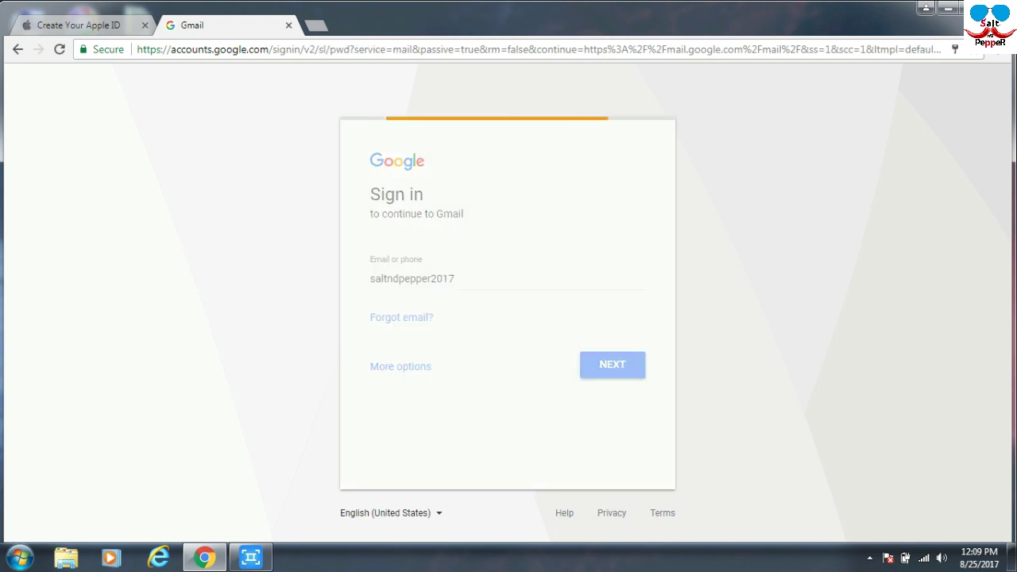
key(ctrl+v)
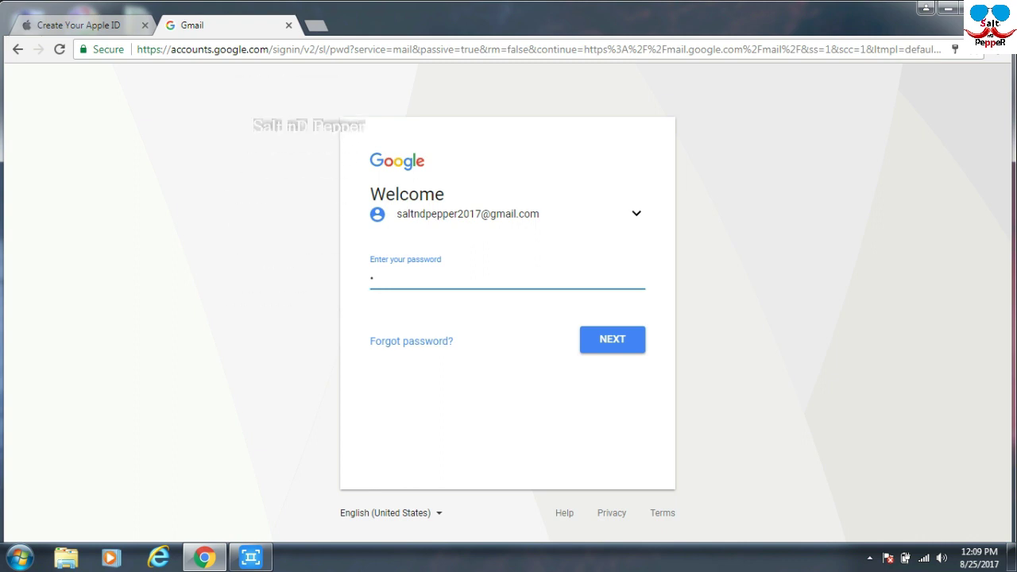
text(•••)
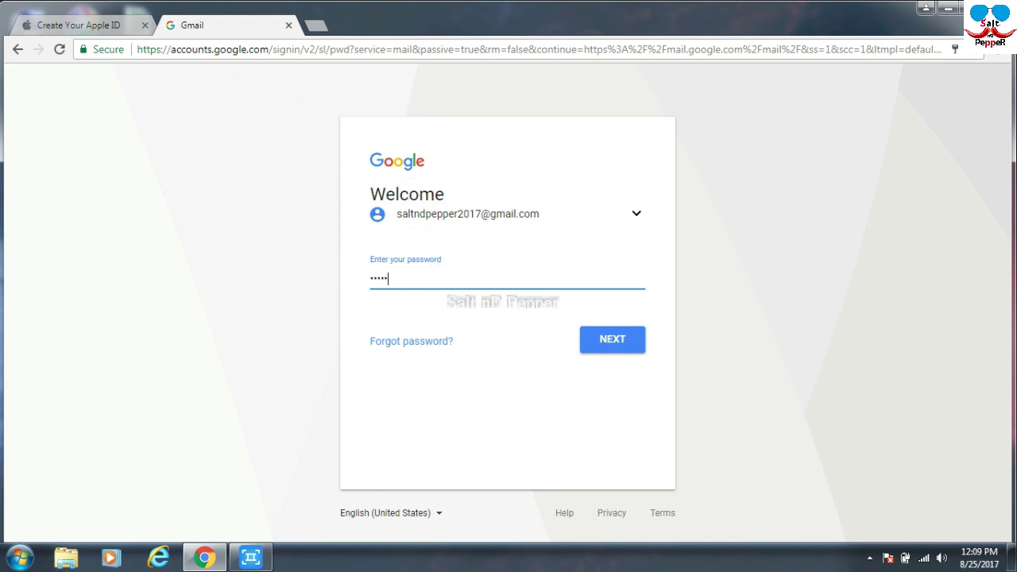
text(••••••)
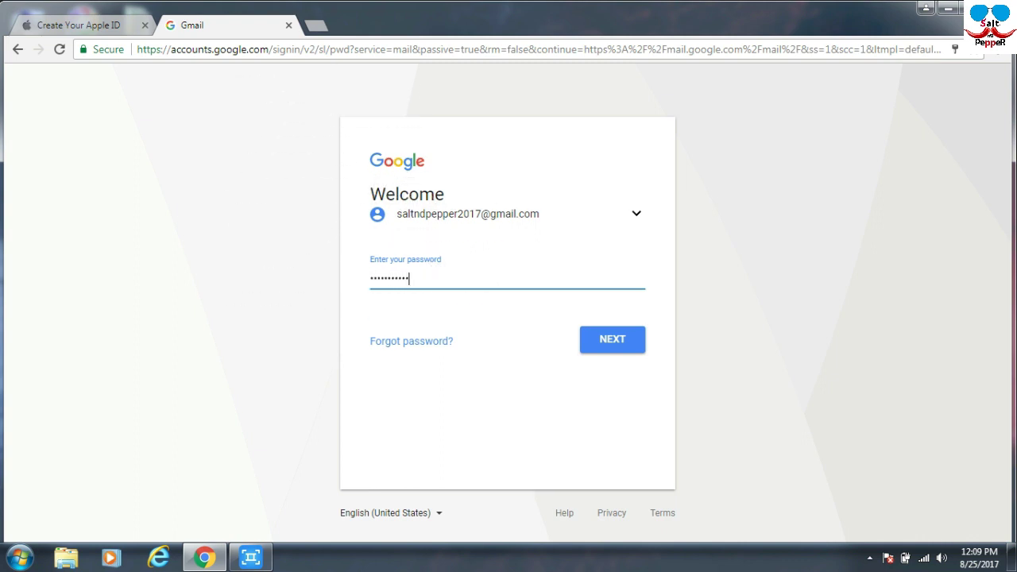
key(Return)
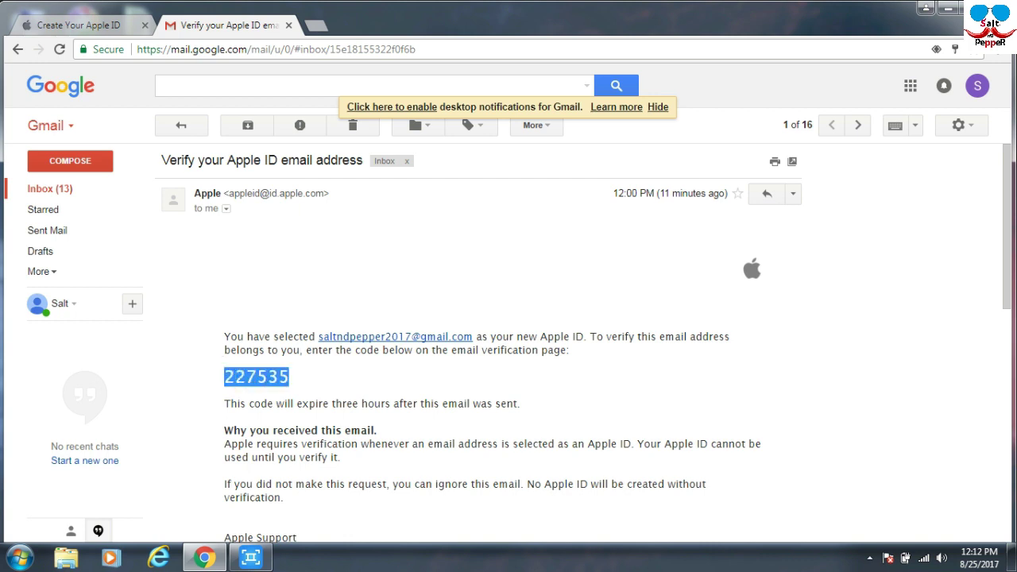
Copy the six-digit code from Apple's verification email and return to the Apple ID tab.
right_click(232, 373)
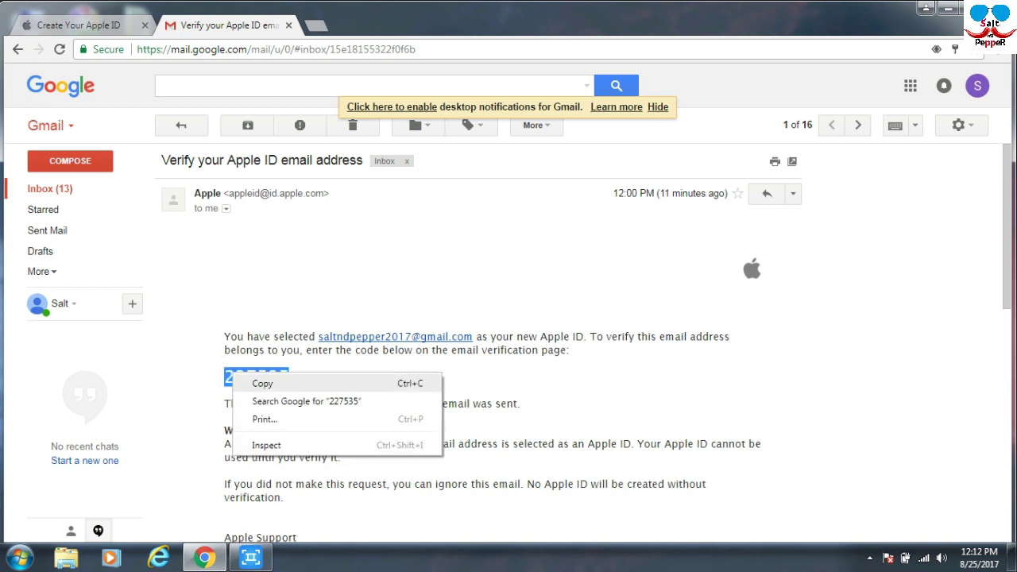
key(c)
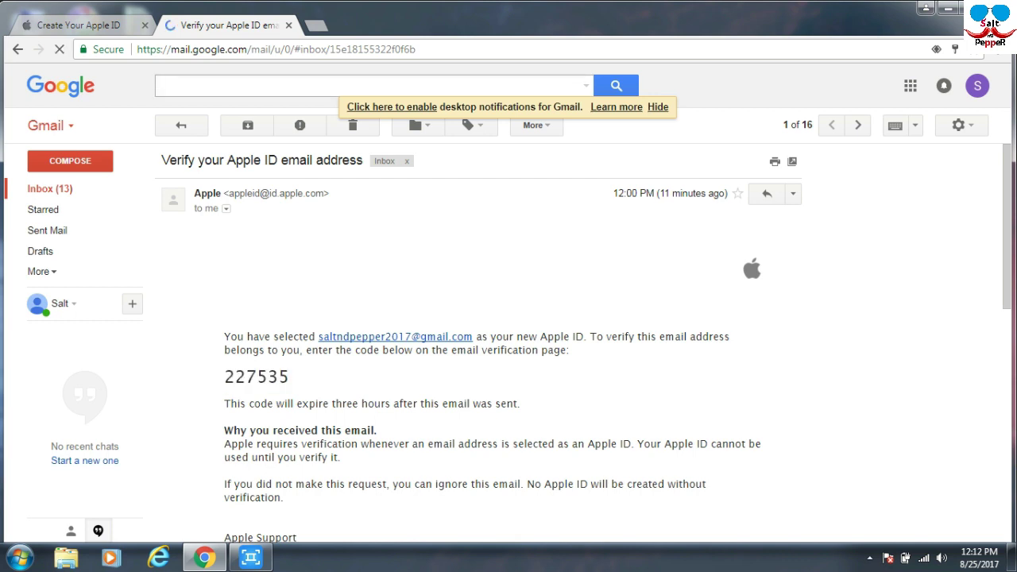
key(ctrl+1)
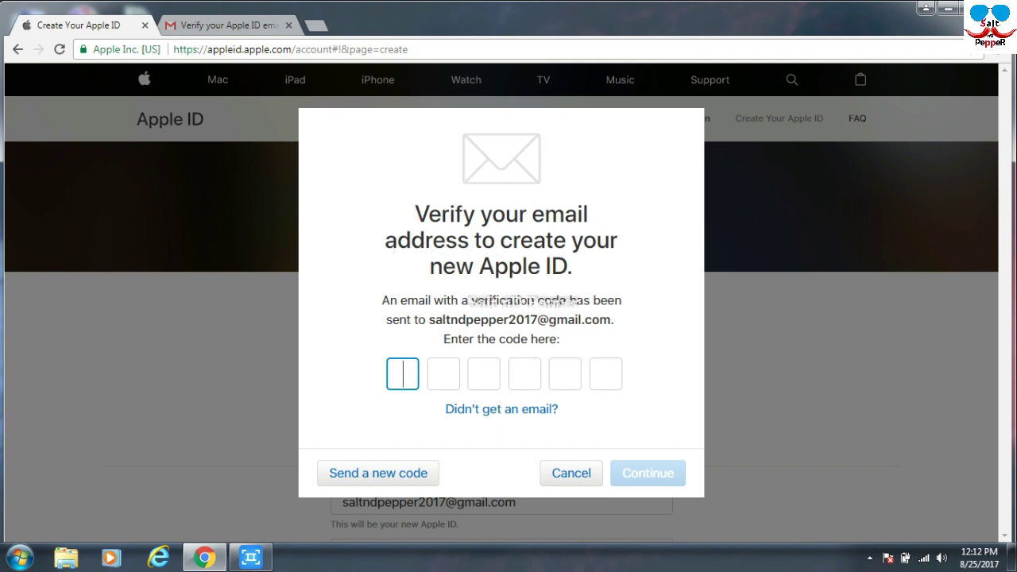
Paste the copied code into the verification boxes and submit it.
right_click(402, 375)
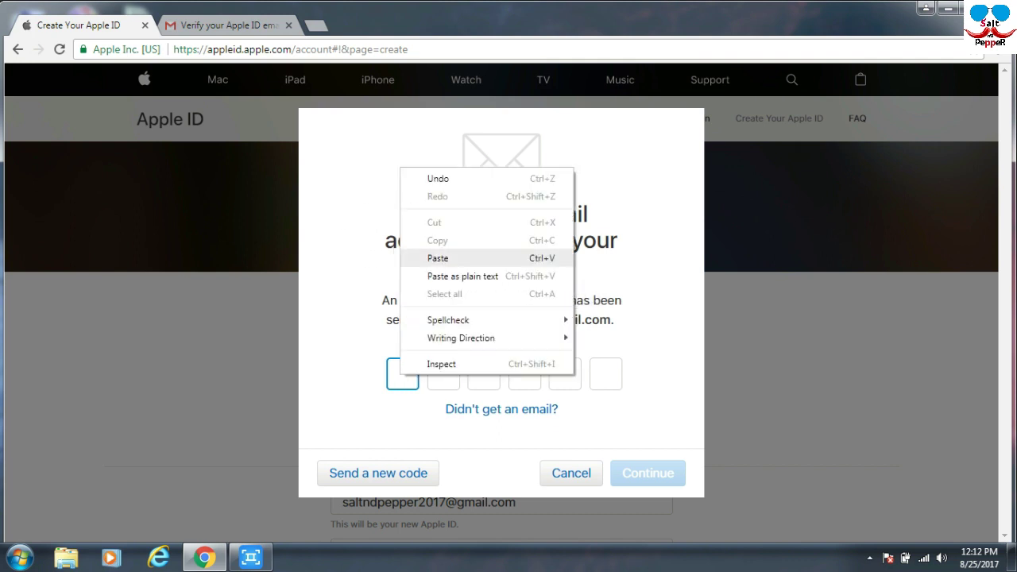
click(437, 259)
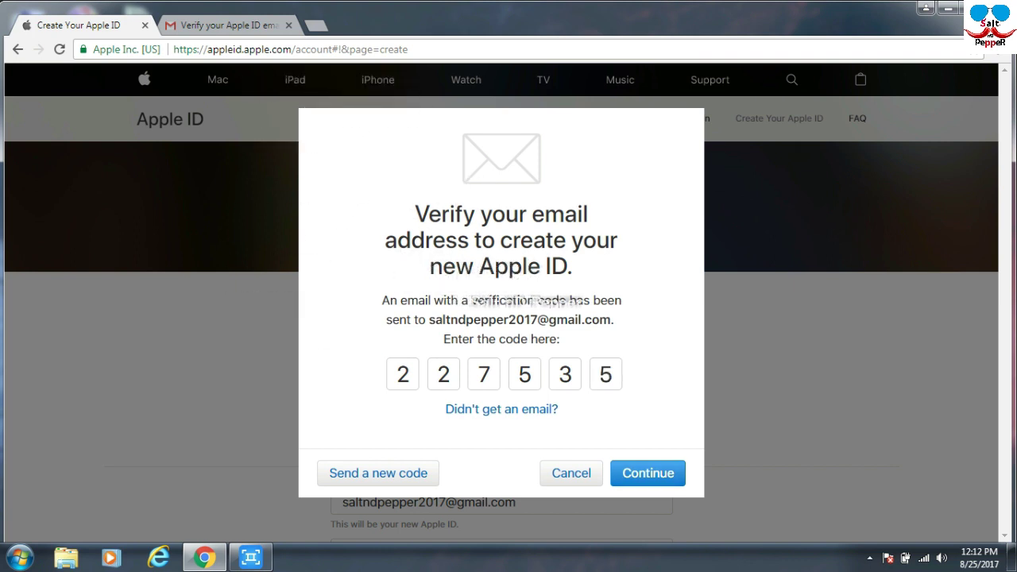
key(Return)
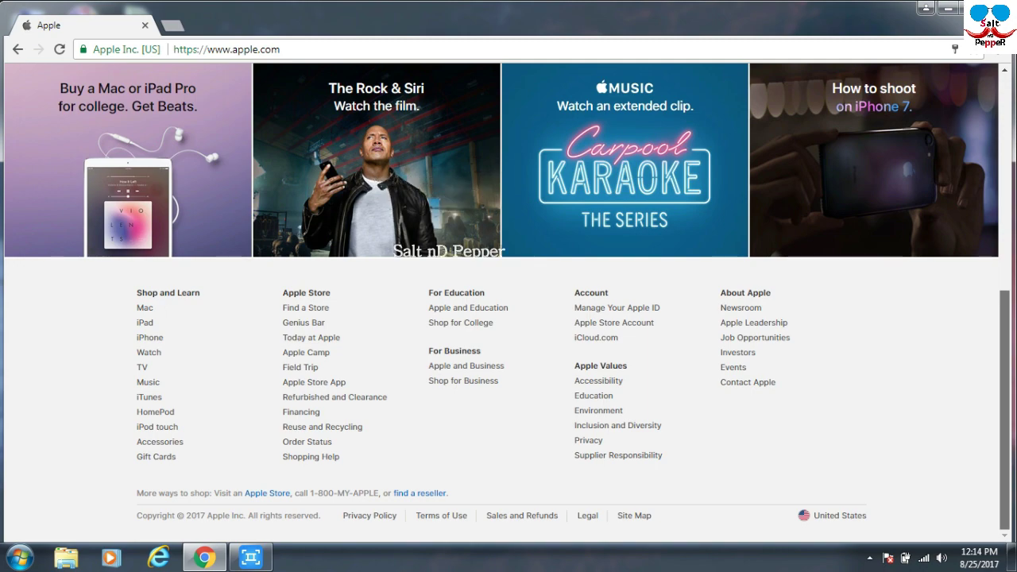
Scroll back up to the iPhone 7 banner at the top of the Apple homepage.
scroll(507, 305, up, 10)
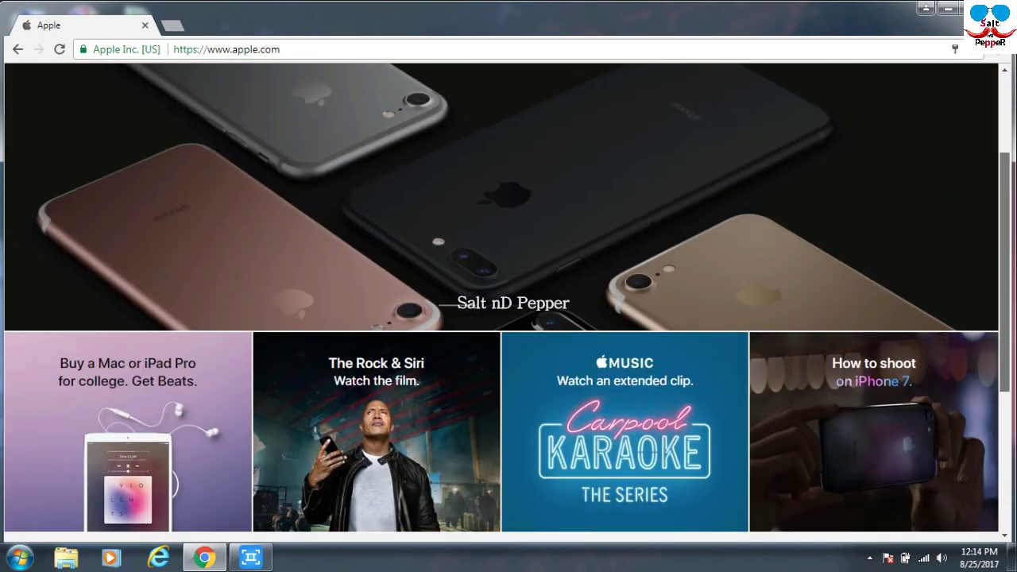